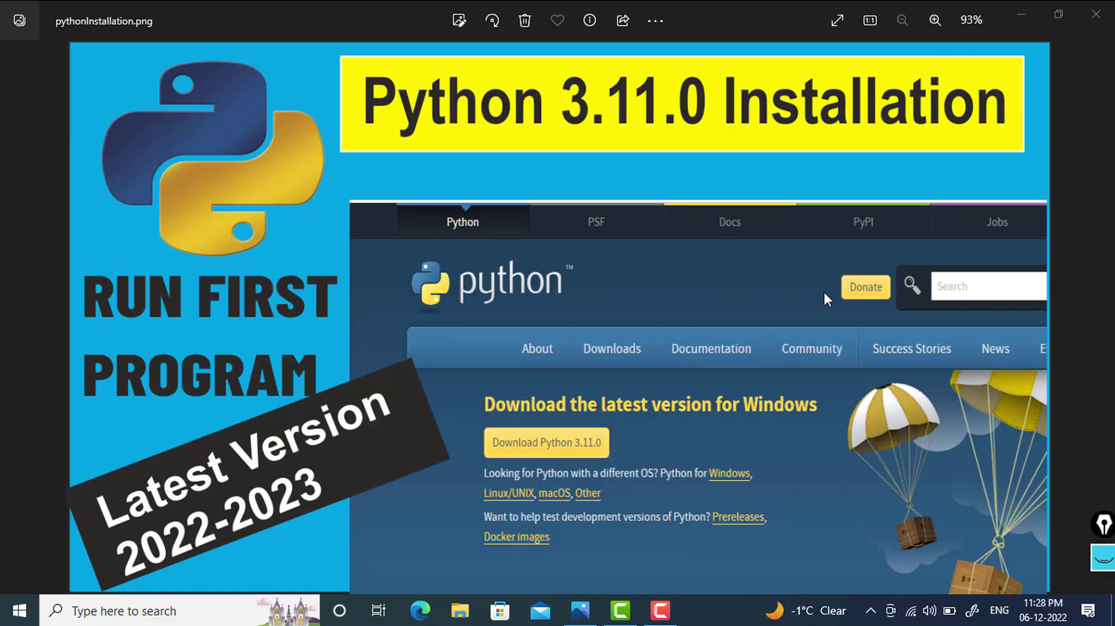
# - Close the image, switch to Chrome and search Google for "python" to open the Downloads page of python.org
pyautogui.click(1096, 14)
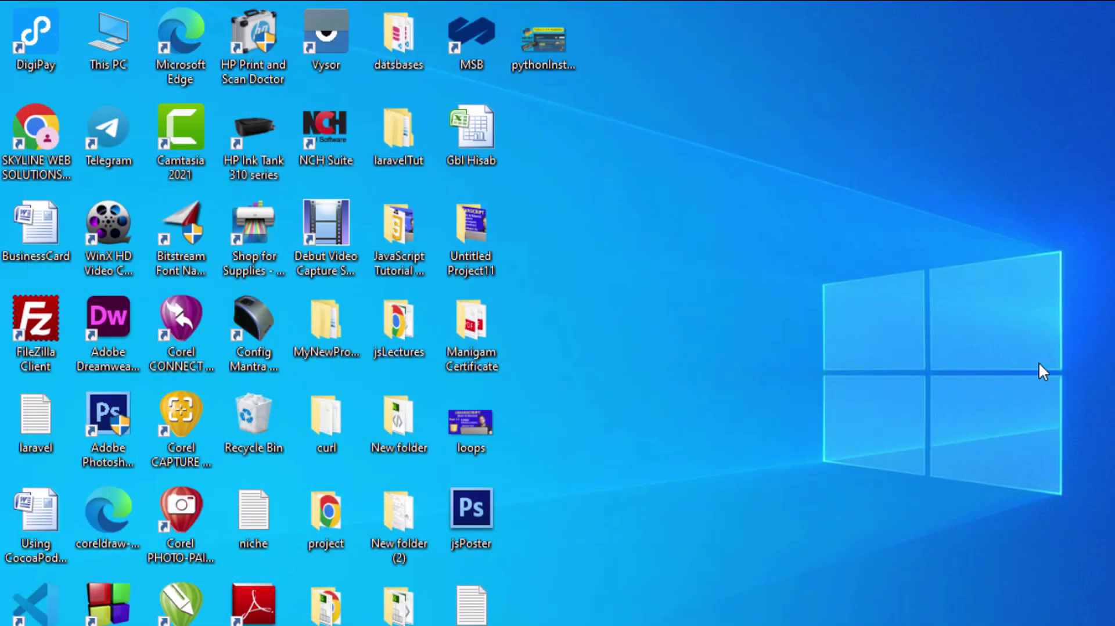
pyautogui.doubleClick(37, 127)
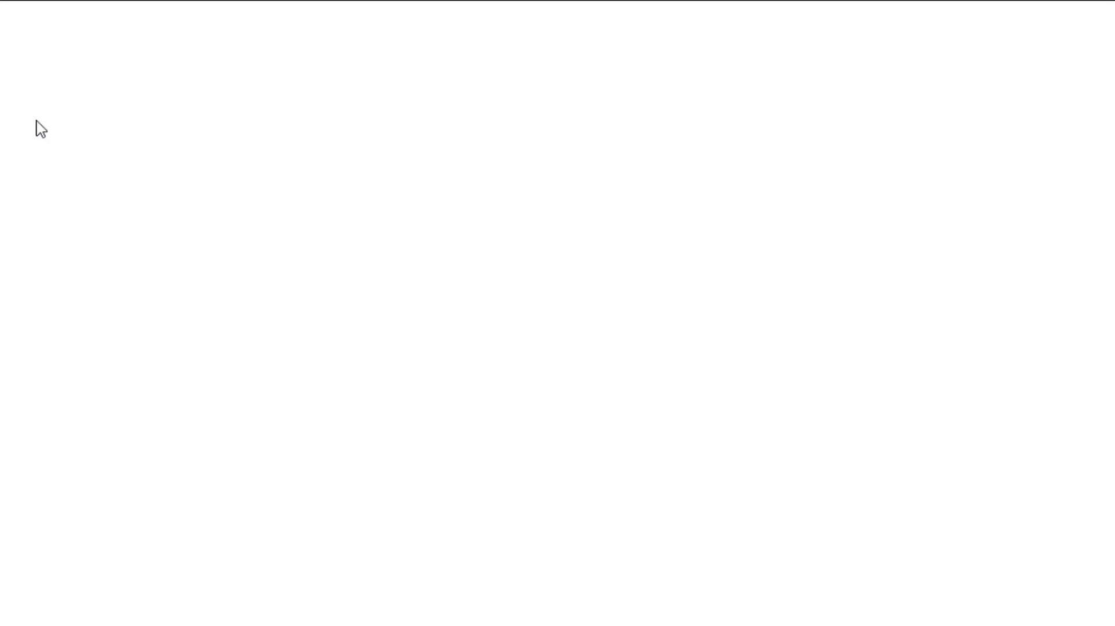
pyautogui.click(211, 51)
pyautogui.write('python')
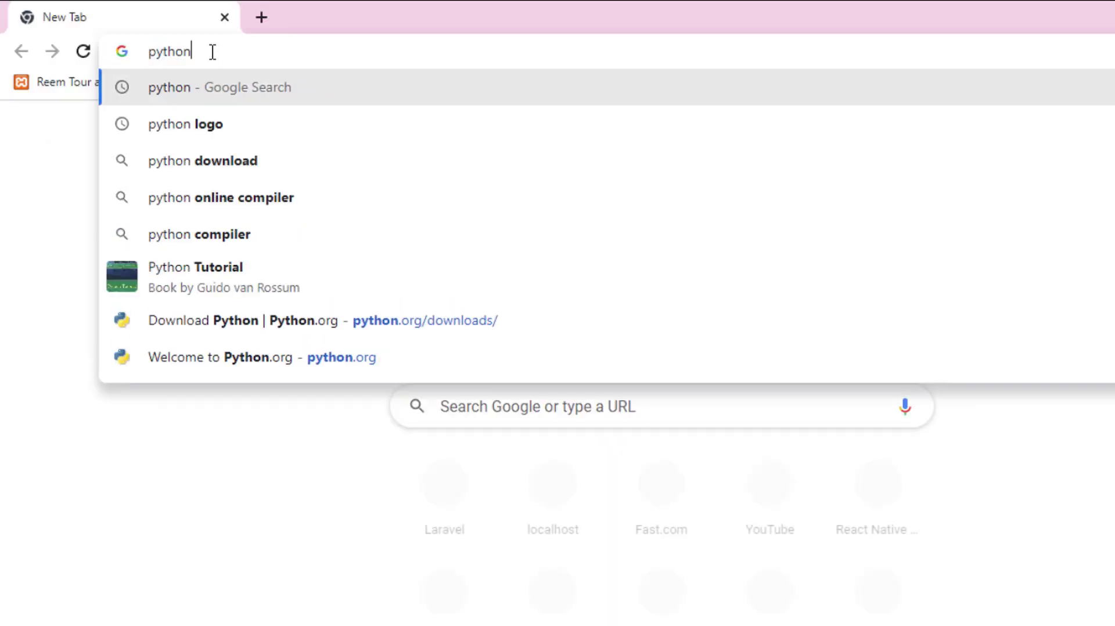
pyautogui.press('Return')
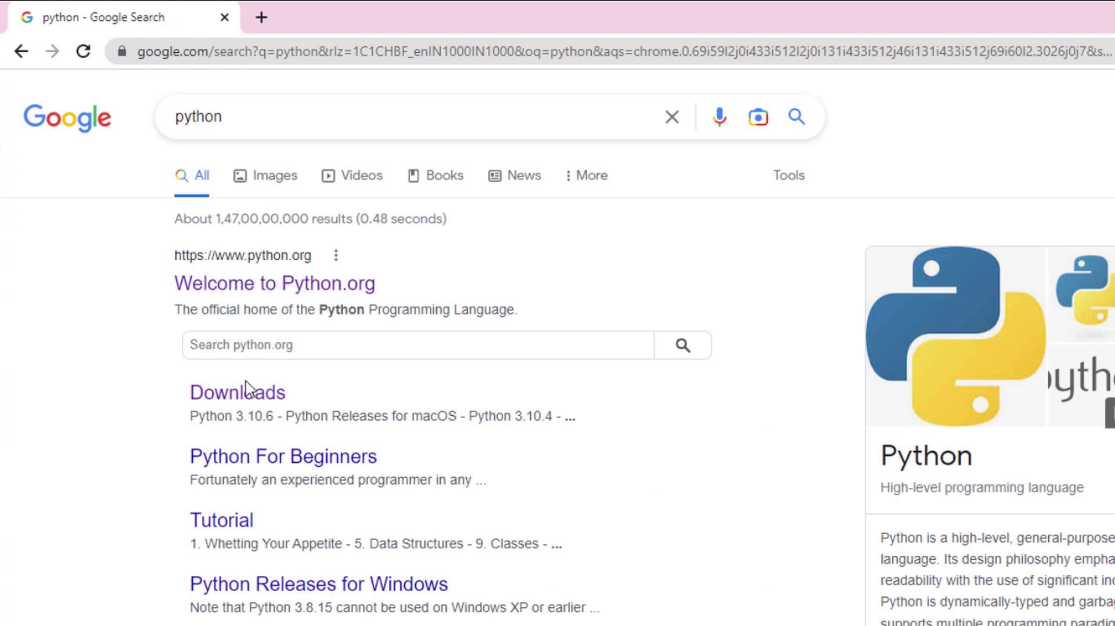
pyautogui.click(253, 400)
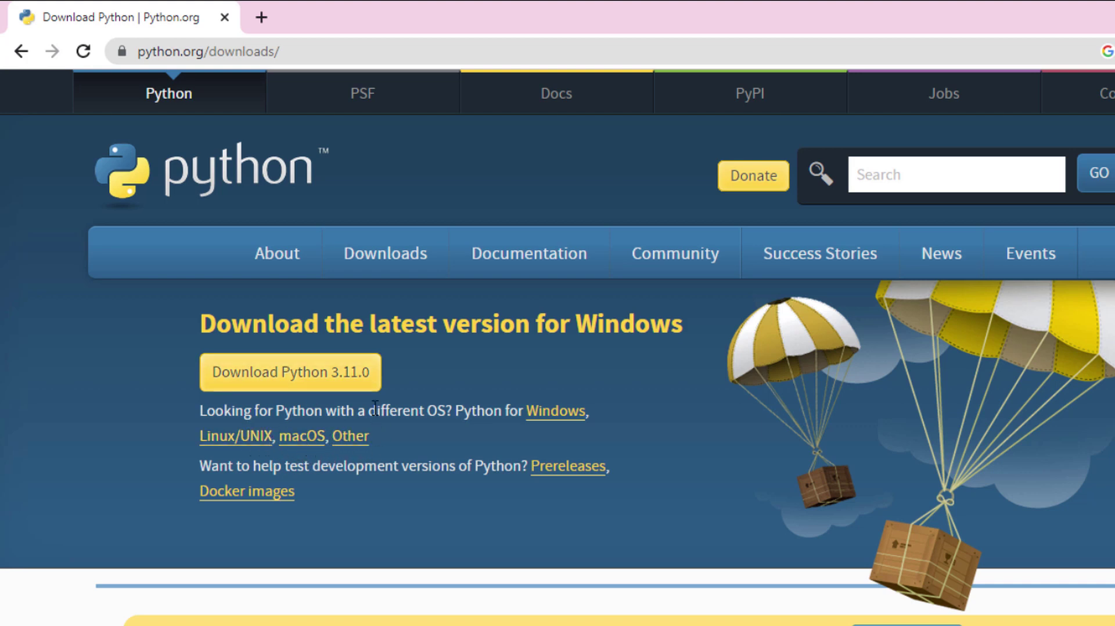
# - Download Python 3.11.0 for Windows and launch the python-3.11.0-amd64 installer from the Downloads folder
pyautogui.click(309, 379)
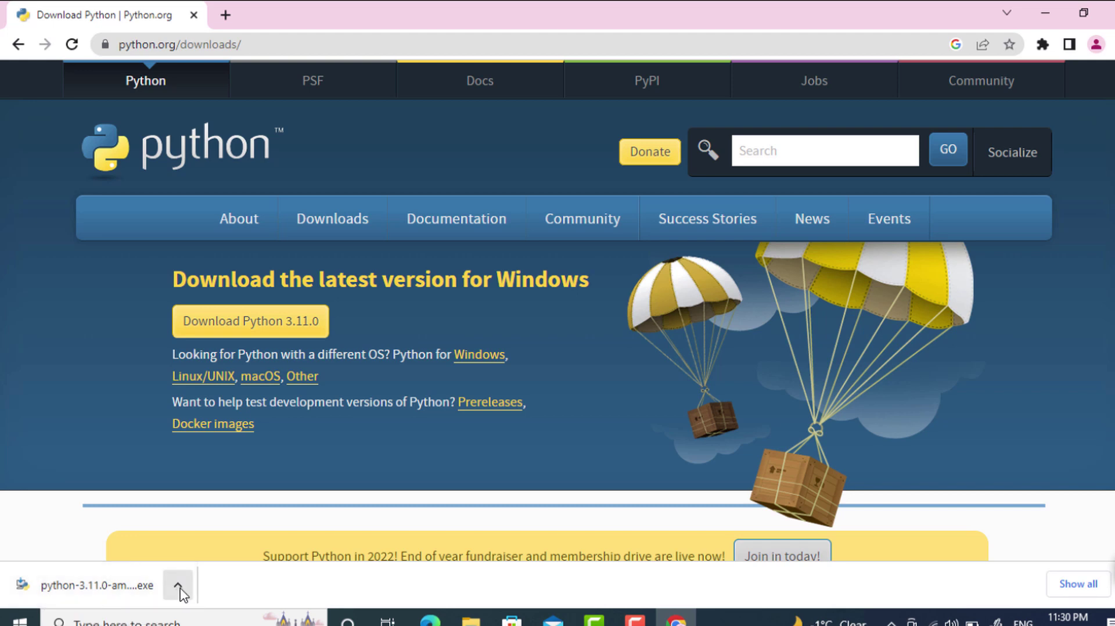
pyautogui.click(178, 586)
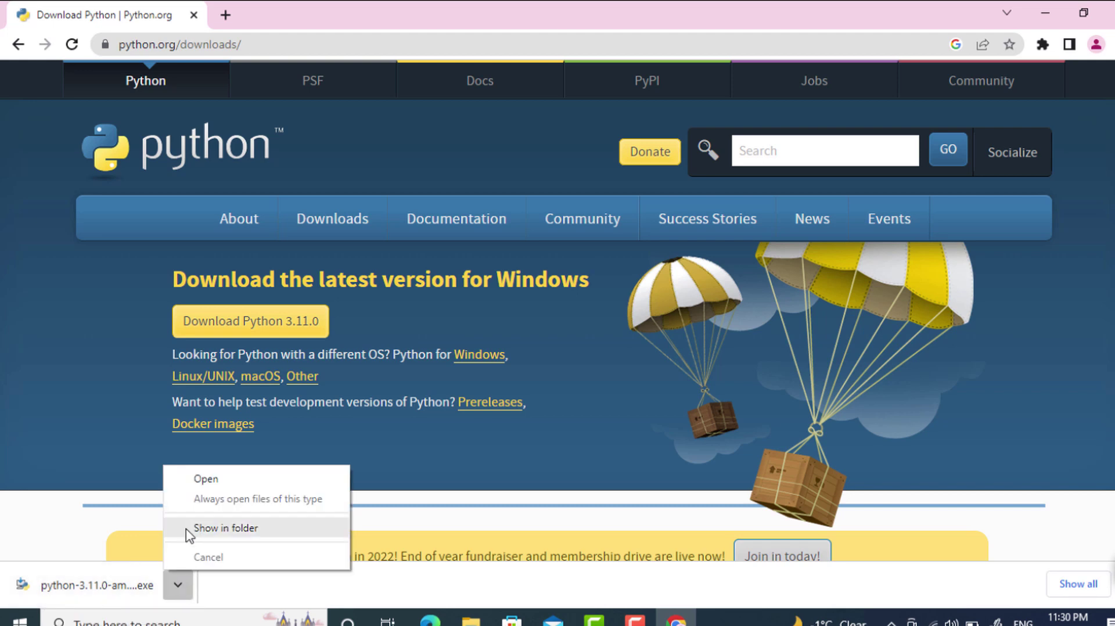
pyautogui.click(226, 529)
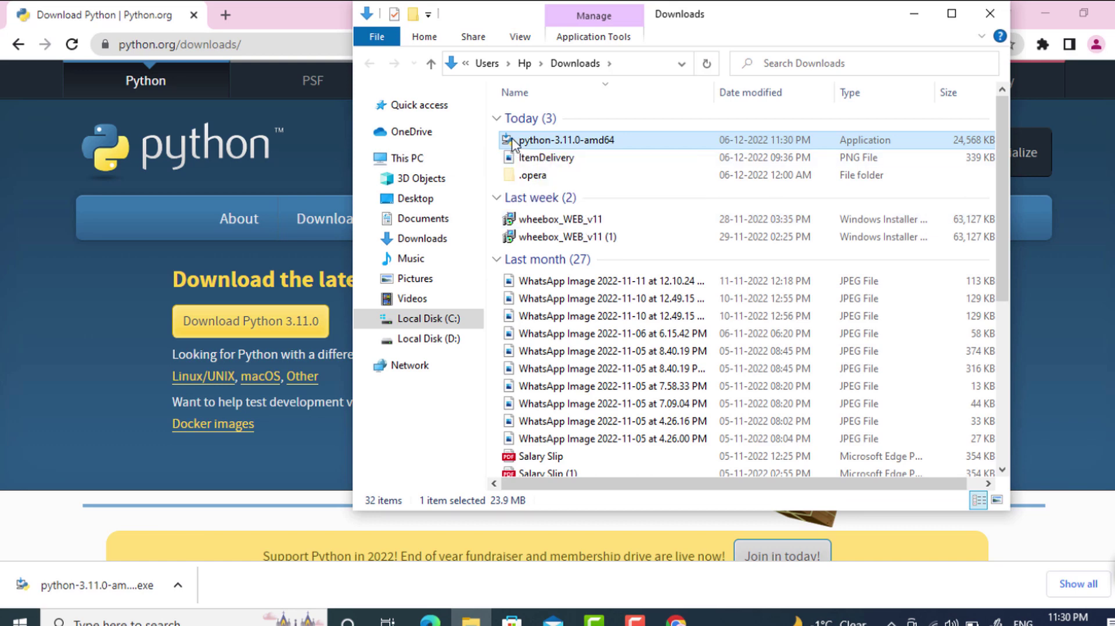
pyautogui.rightClick(512, 142)
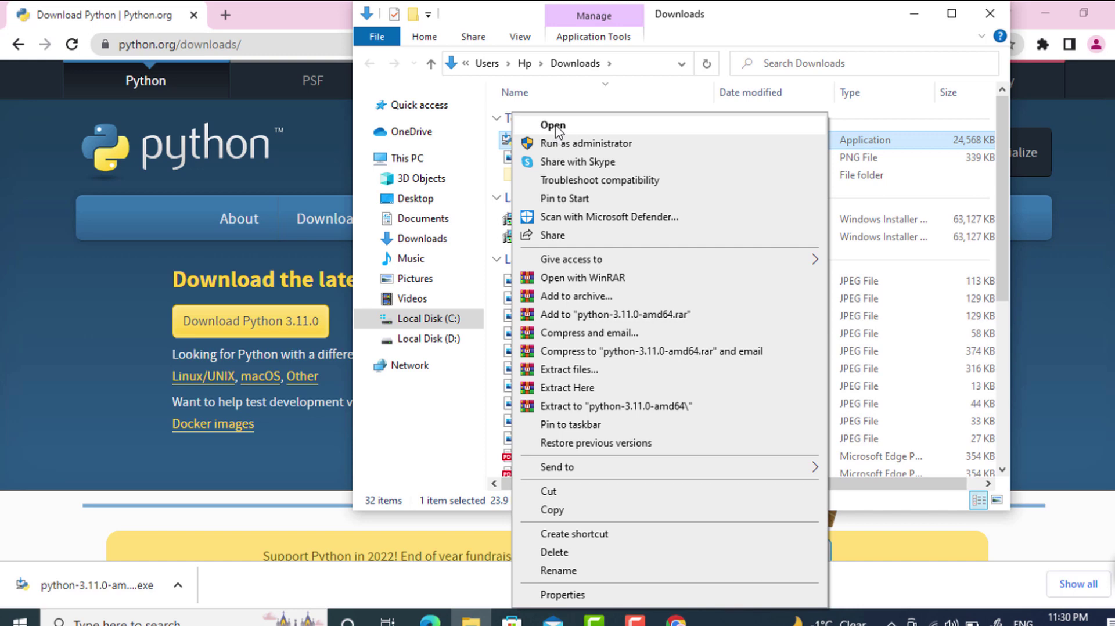
pyautogui.click(556, 123)
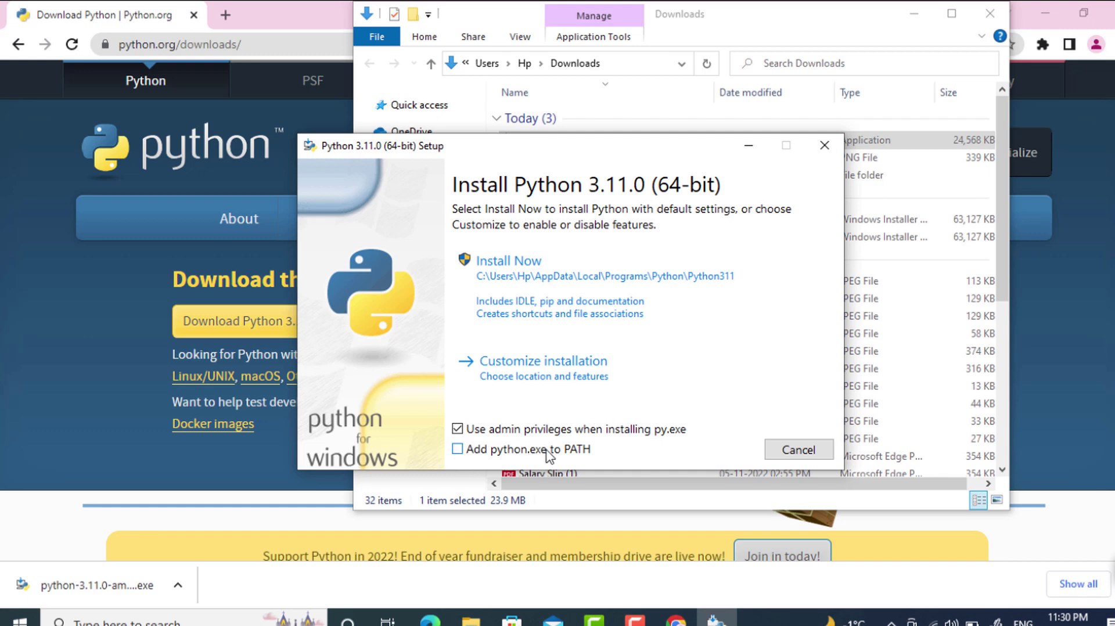
# - Enable adding python.exe to PATH and choose a customized installation, accepting the preselected optional features
pyautogui.click(456, 452)
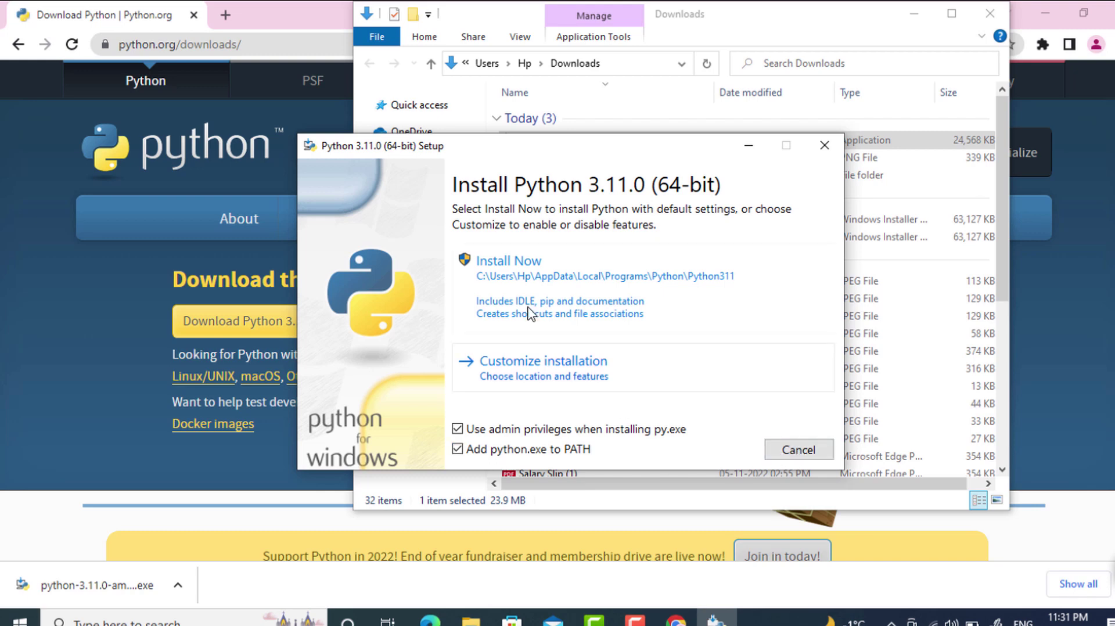
pyautogui.click(588, 370)
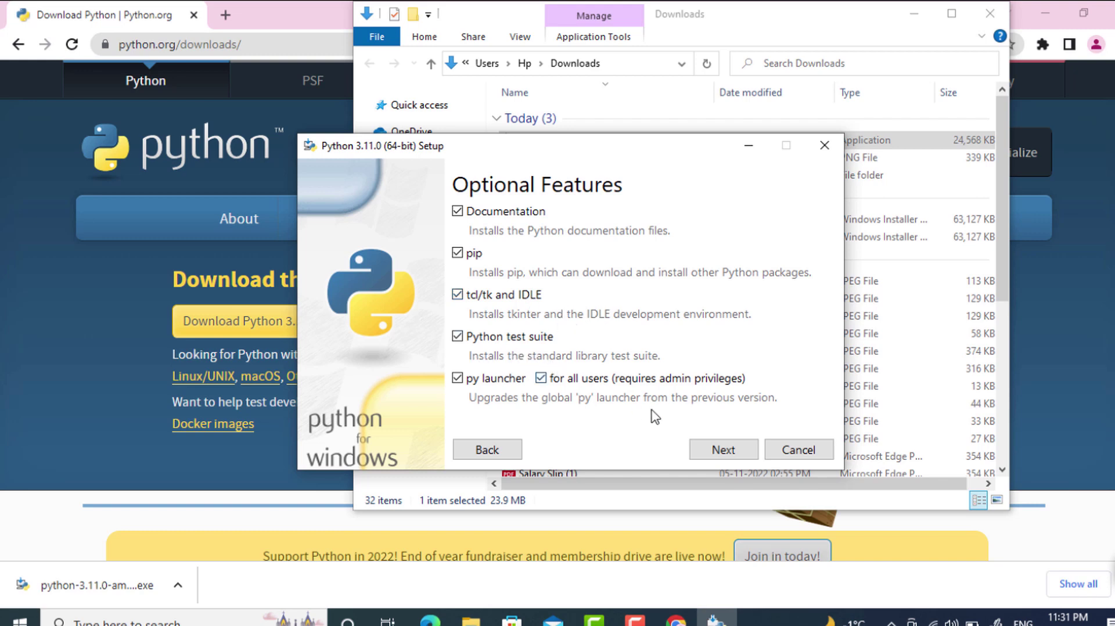
pyautogui.click(737, 452)
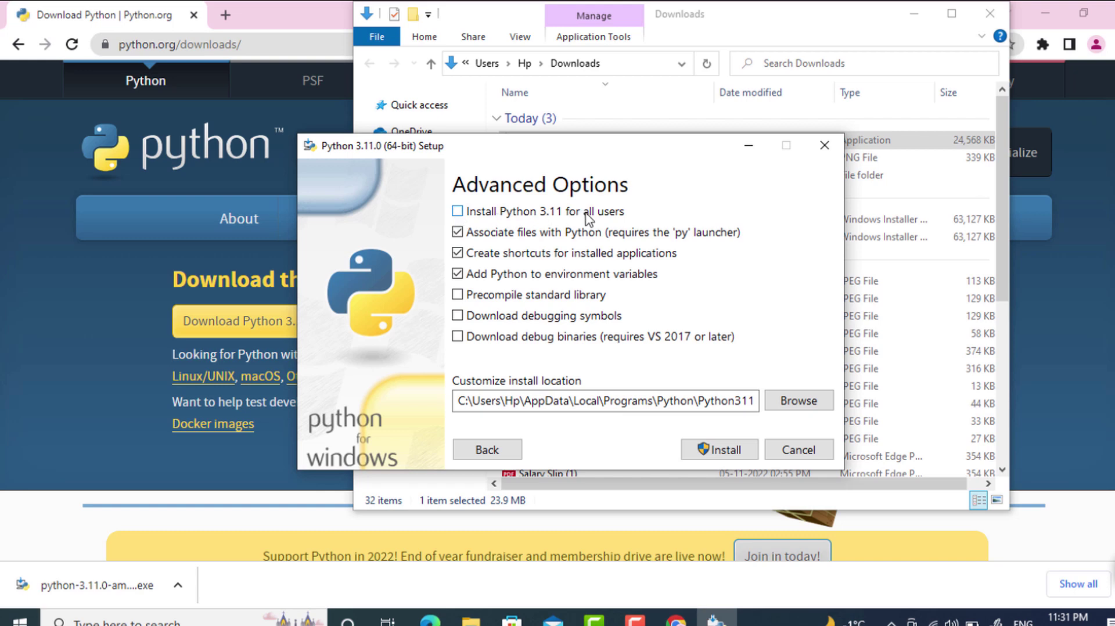
# - Install Python 3.11 for all users in C:\Program Files\Python311 and close the setup once it finishes
pyautogui.click(459, 212)
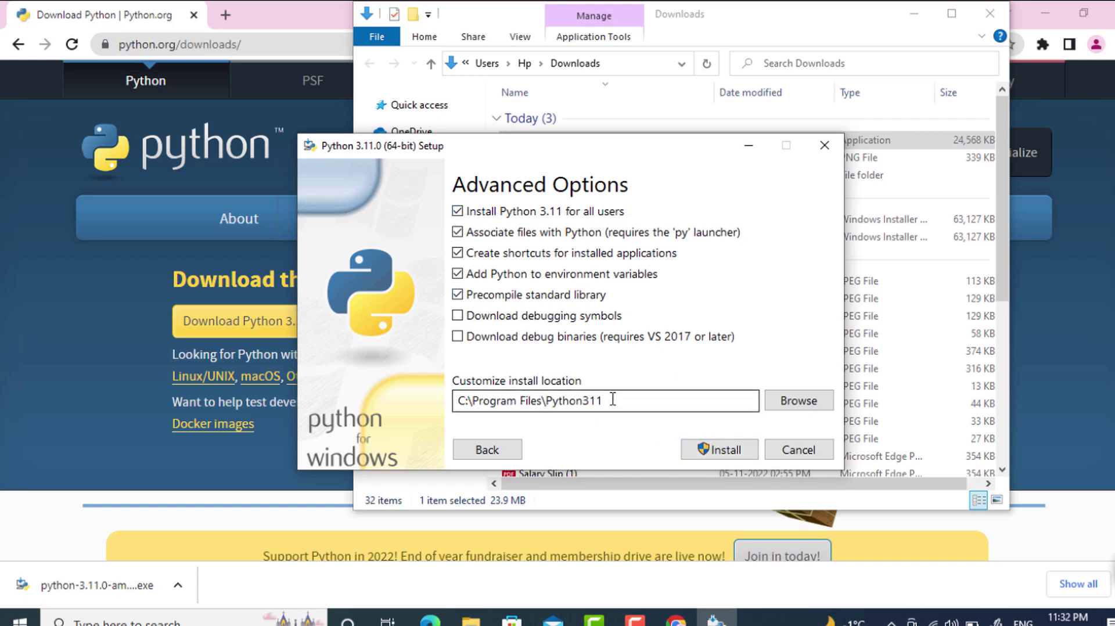
pyautogui.moveTo(613, 400)
pyautogui.mouseDown()
pyautogui.moveTo(459, 400)
pyautogui.moveTo(608, 401)
pyautogui.mouseUp()
pyautogui.click(495, 402)
pyautogui.press('End')
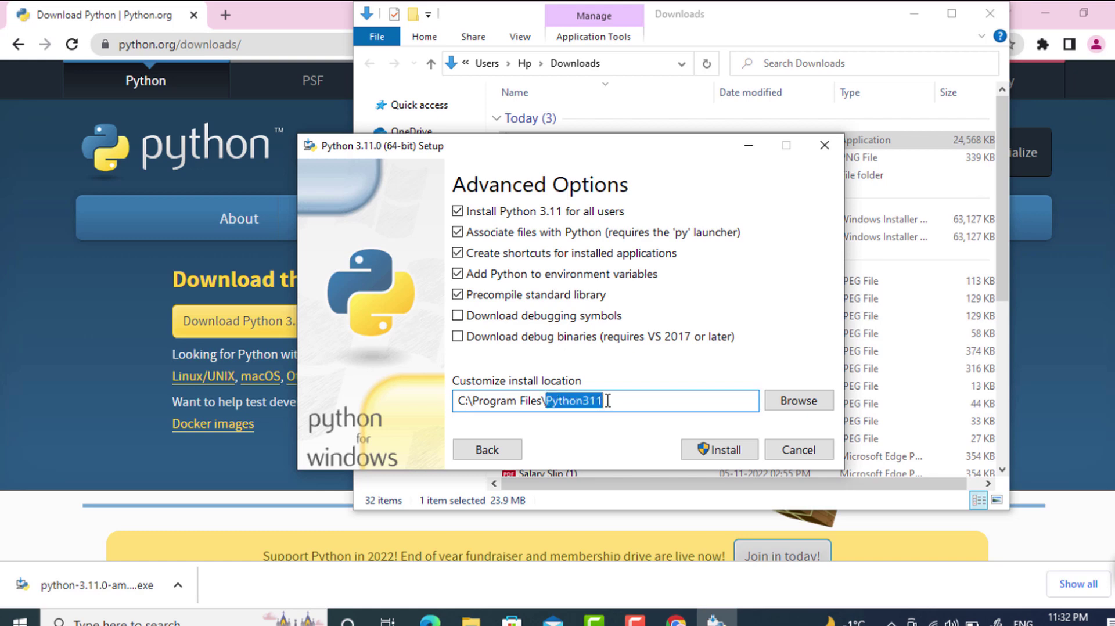
pyautogui.click(714, 453)
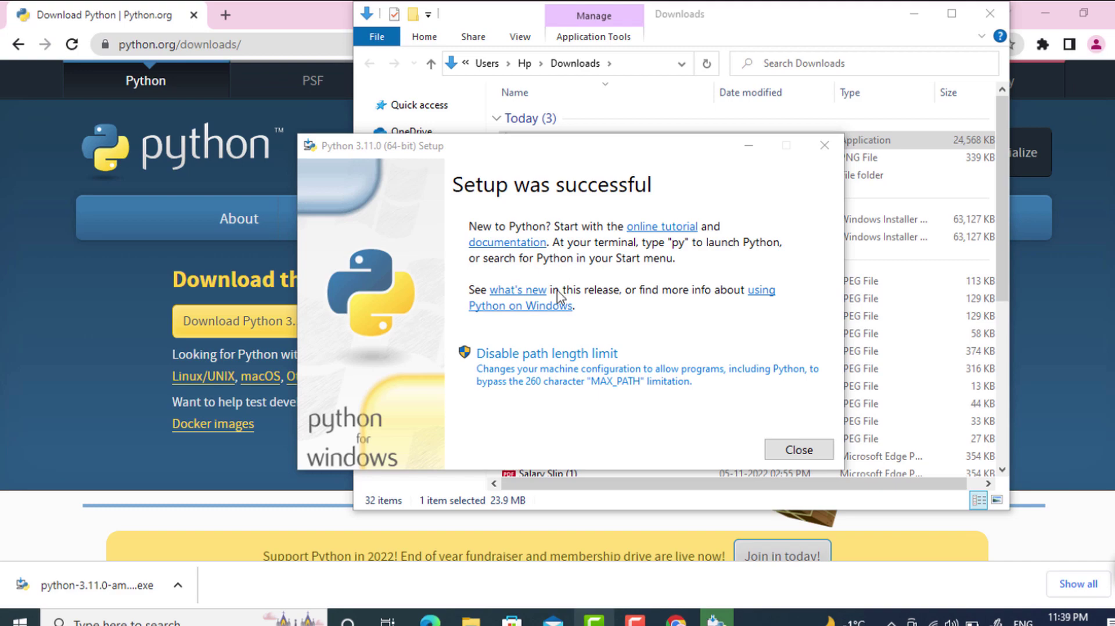
pyautogui.click(772, 450)
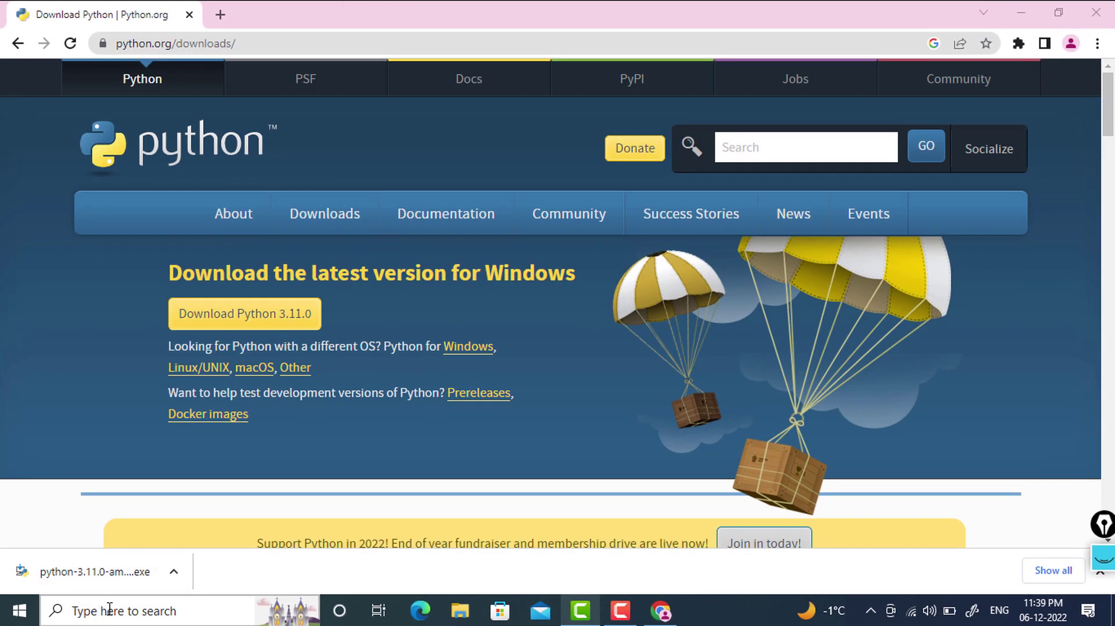
# - Switch to Command Prompt and check the installed Python version with python --version
pyautogui.click(104, 612)
pyautogui.write('cmd')
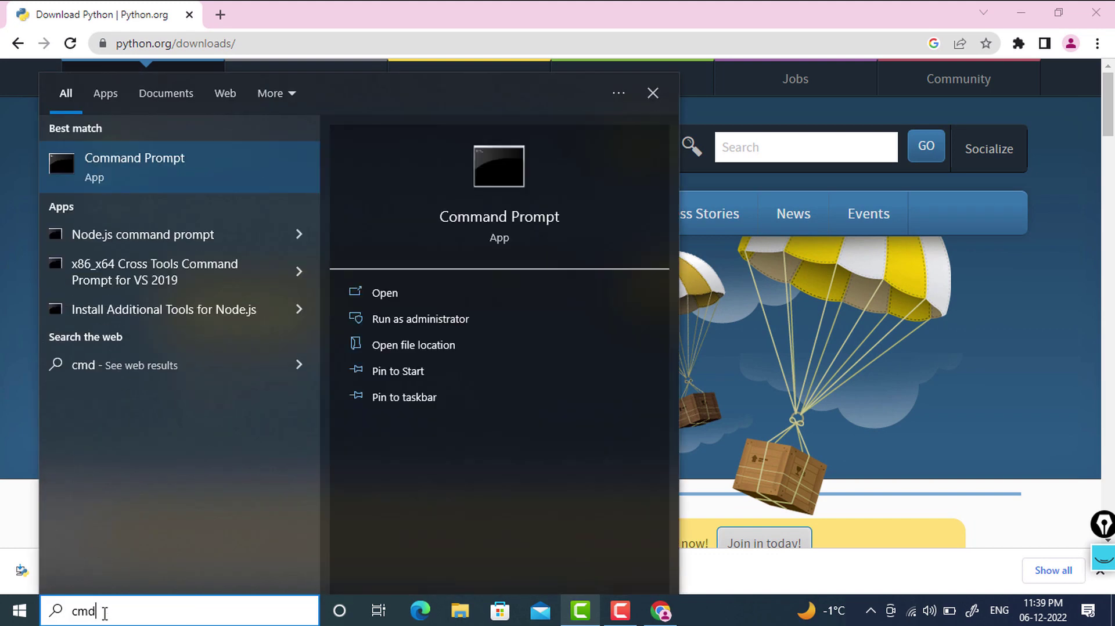
pyautogui.press('Return')
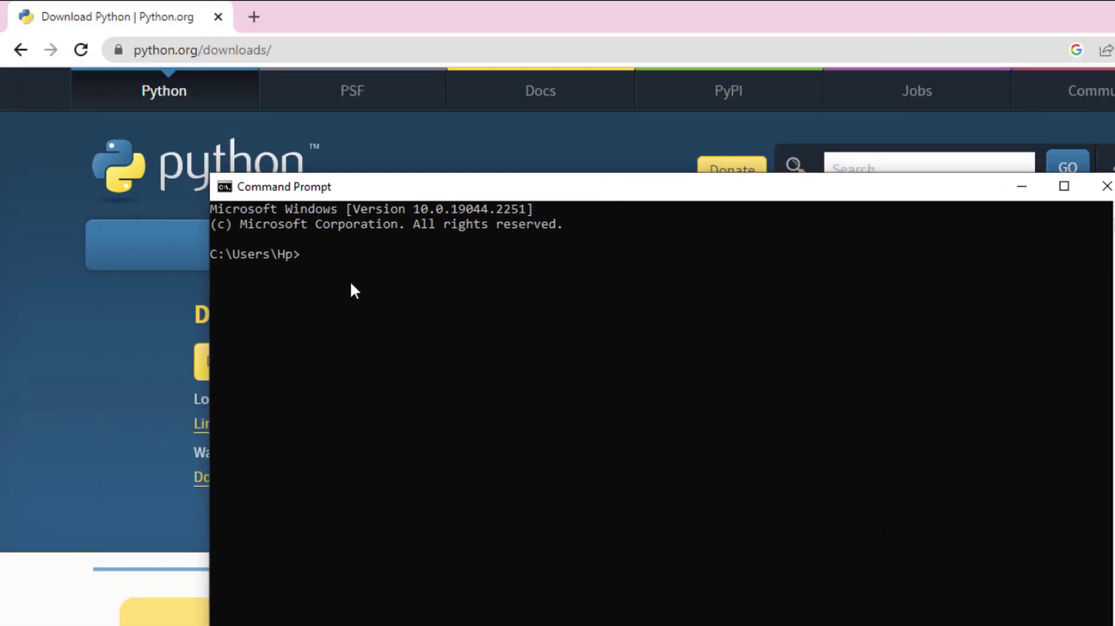
pyautogui.scroll(1, 303, 272)
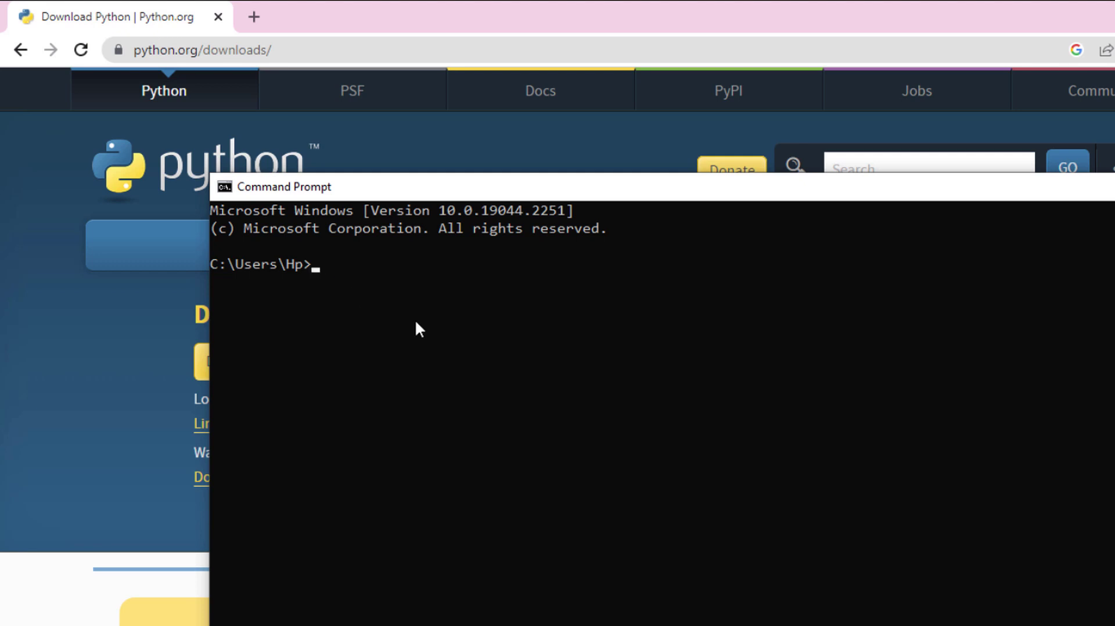
pyautogui.write('python --version')
pyautogui.press('Return')
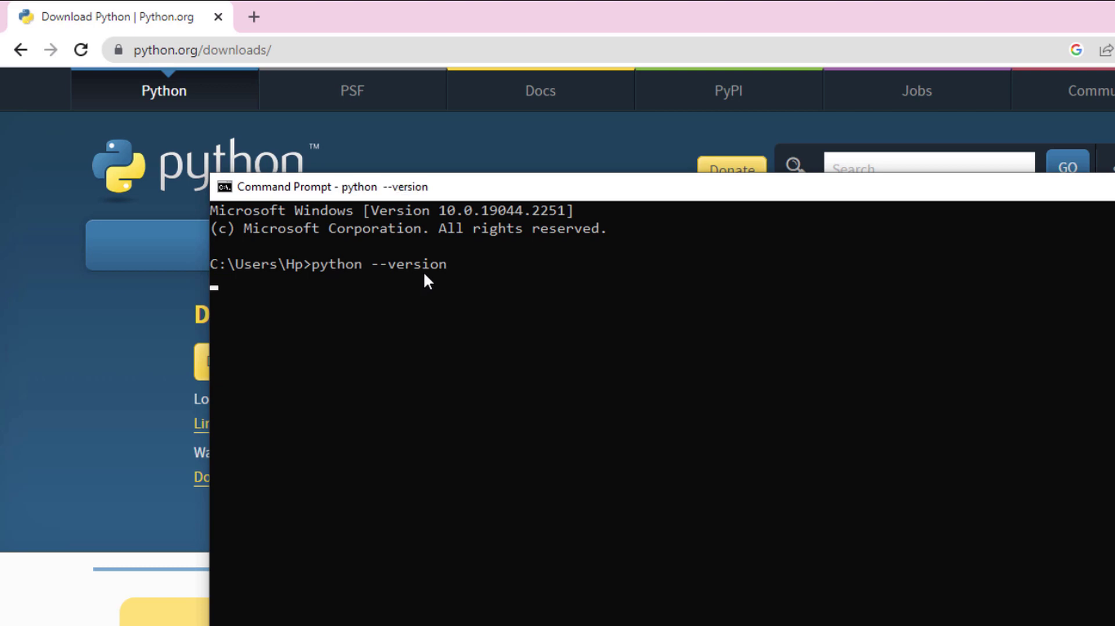
pyautogui.moveTo(215, 285); pyautogui.dragTo(241, 285)
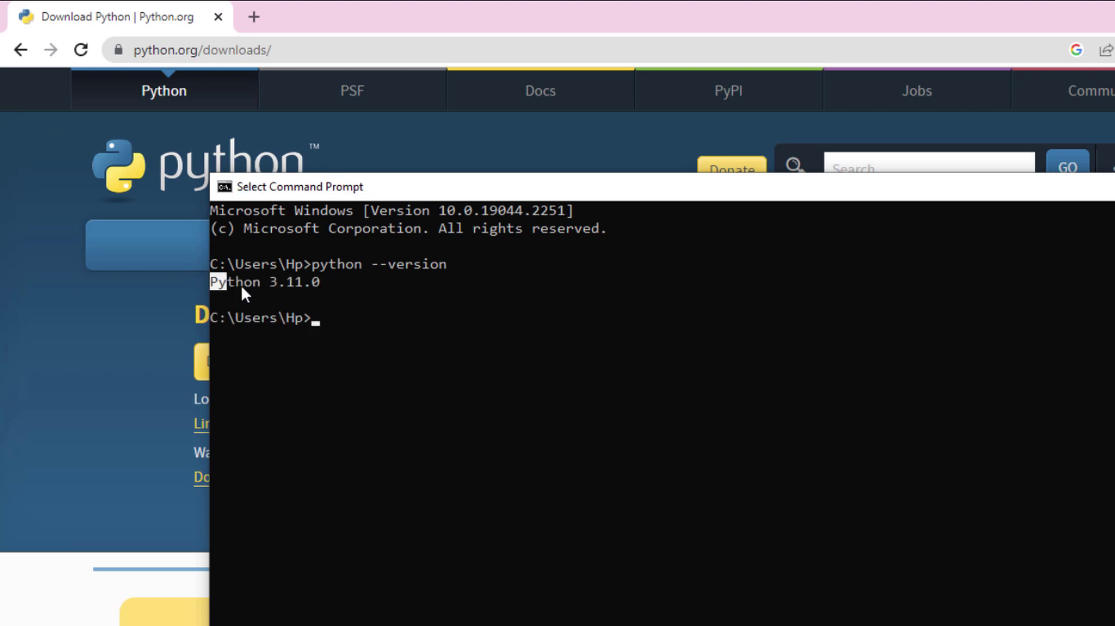
pyautogui.click(343, 283)
# - Start the Python interpreter with py, run print("Hello World"), and close Command Prompt after checking the output
pyautogui.write('py')
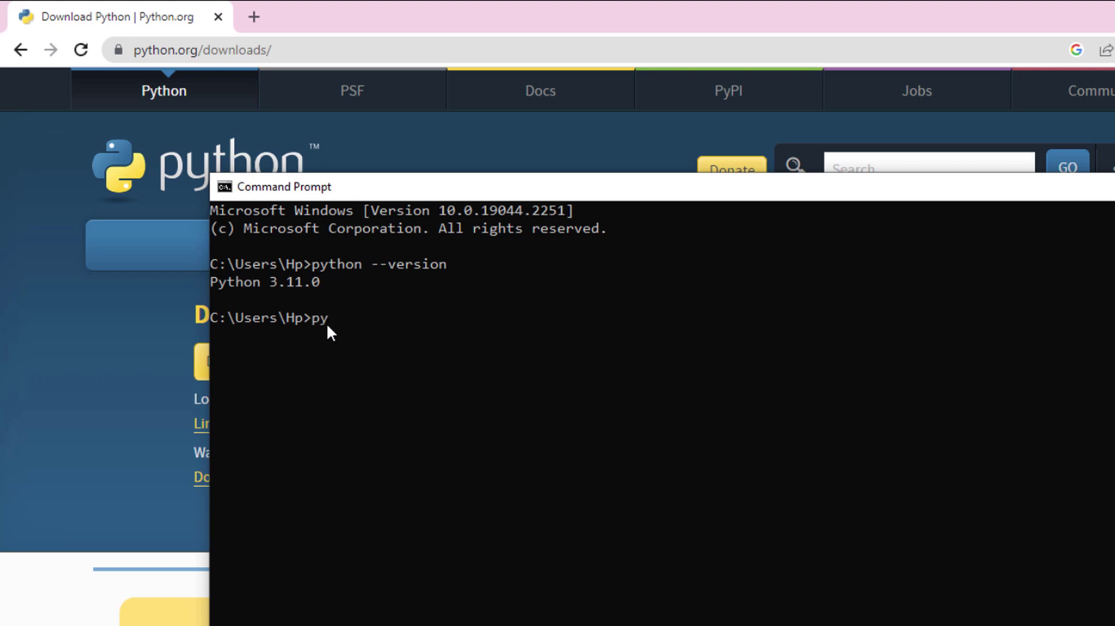
pyautogui.press('Return')
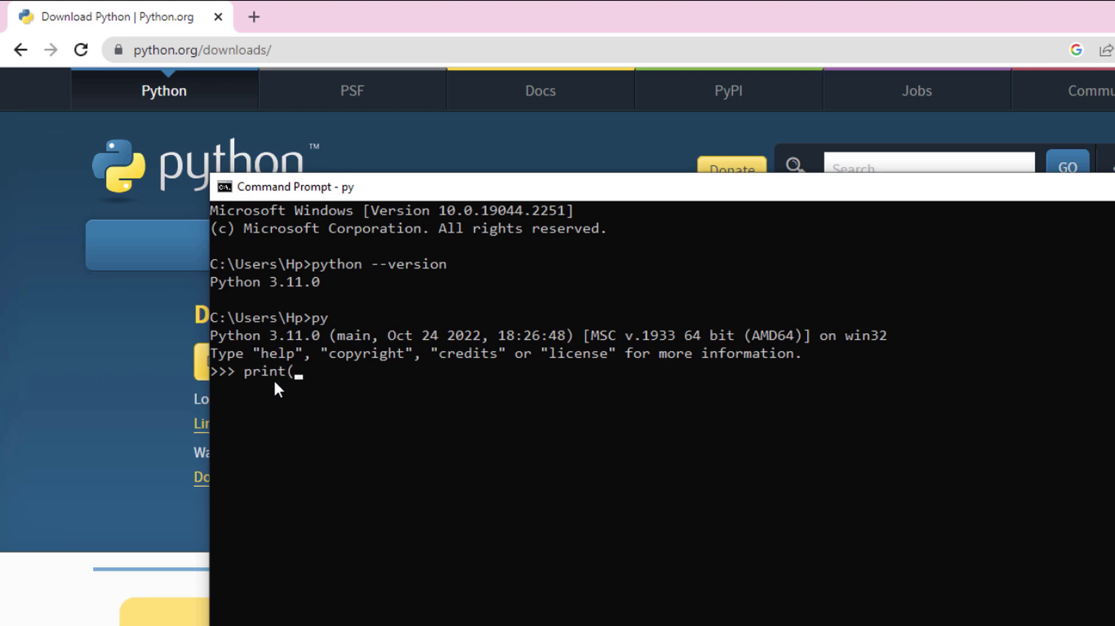
pyautogui.write('Hello World")')
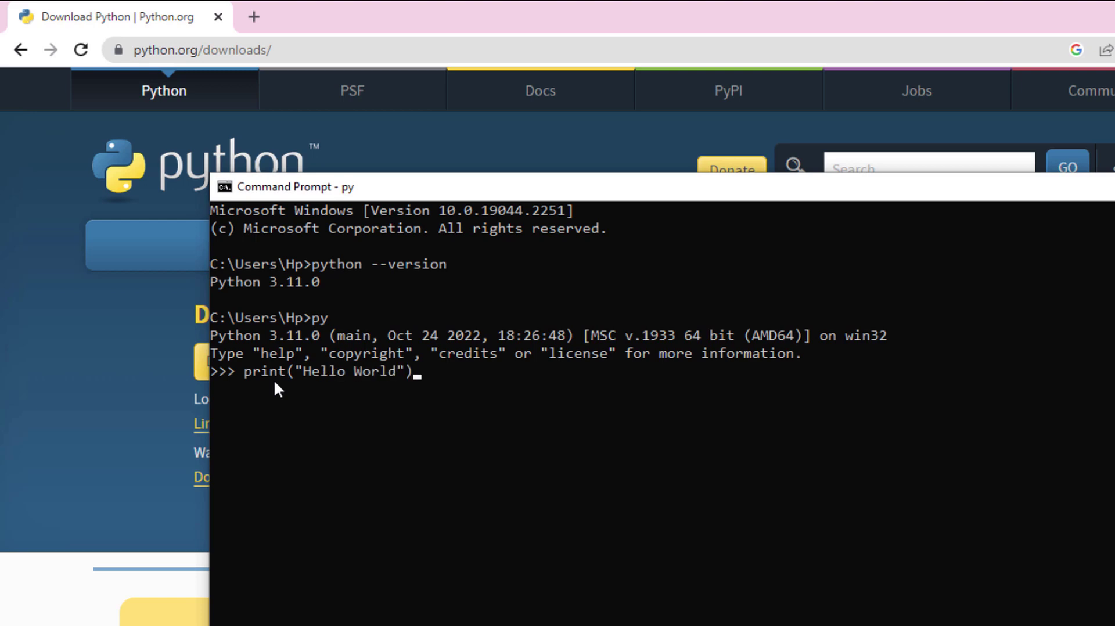
pyautogui.press('Return')
pyautogui.moveTo(283, 375); pyautogui.dragTo(385, 378)
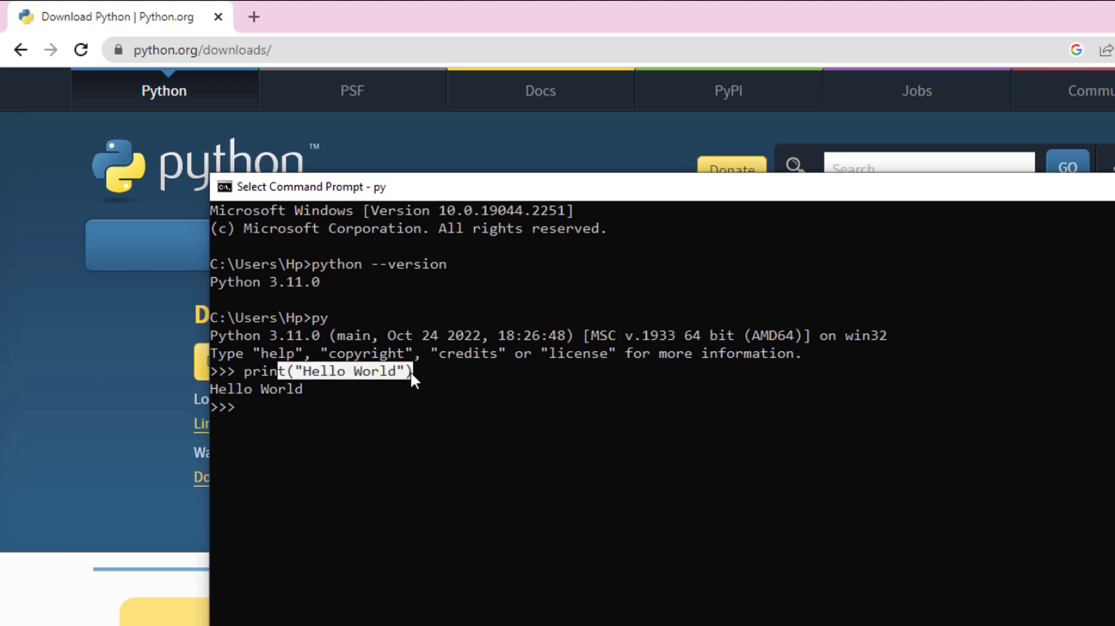
pyautogui.moveTo(211, 388); pyautogui.dragTo(303, 388)
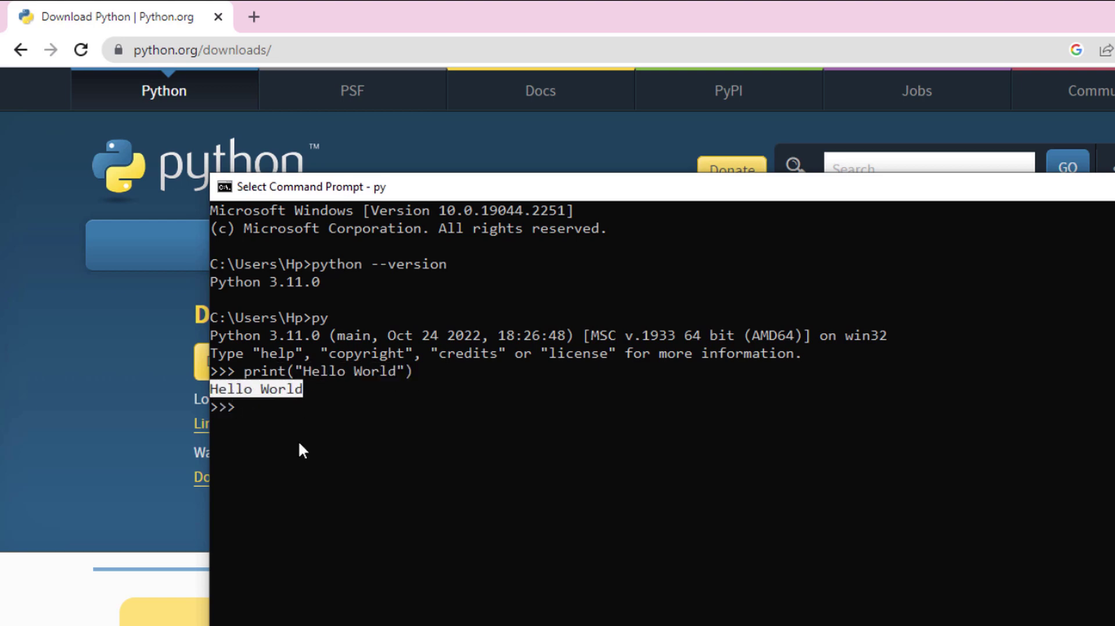
pyautogui.click(301, 440)
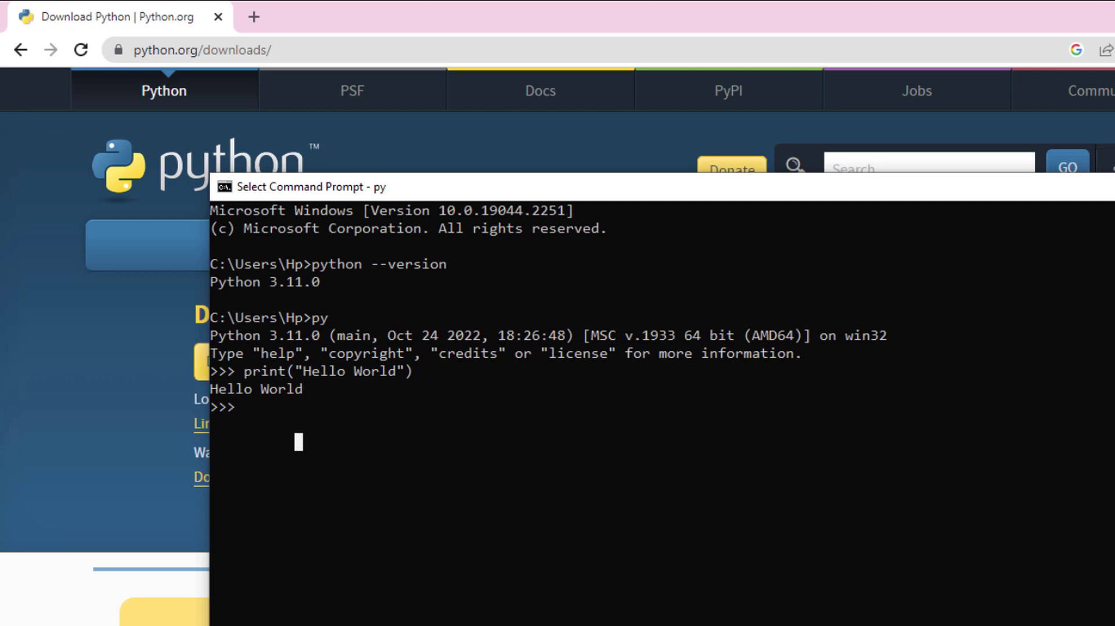
pyautogui.hotkey('alt', 'F4')
# - Find IDLE through the Windows search and open IDLE (Python 3.10 64-bit) in a normal-sized window
pyautogui.click(105, 619)
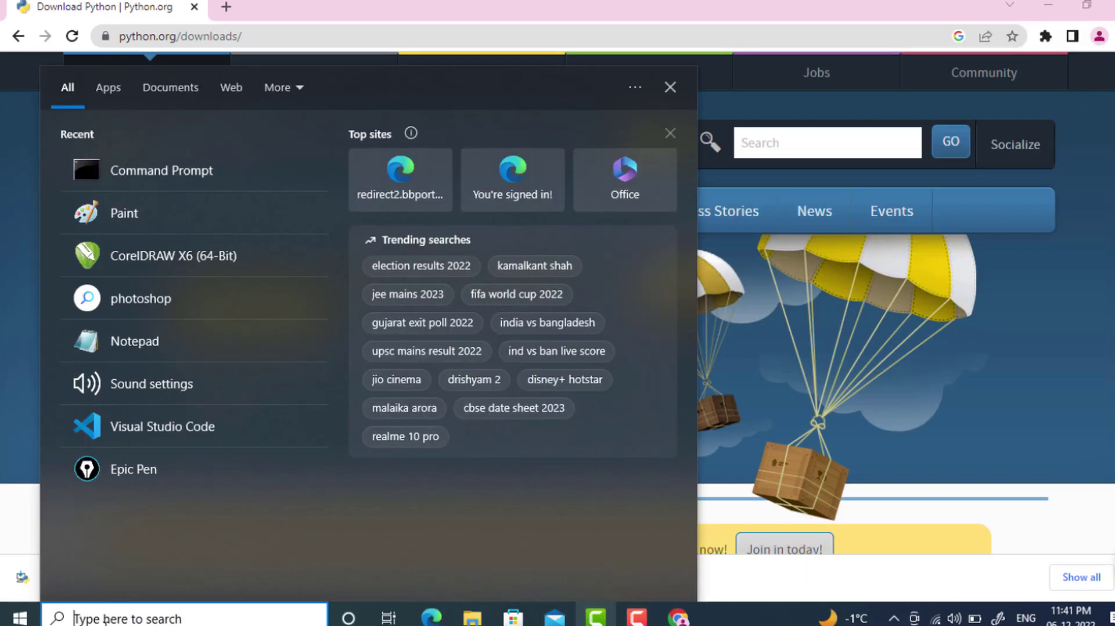
pyautogui.write('idle')
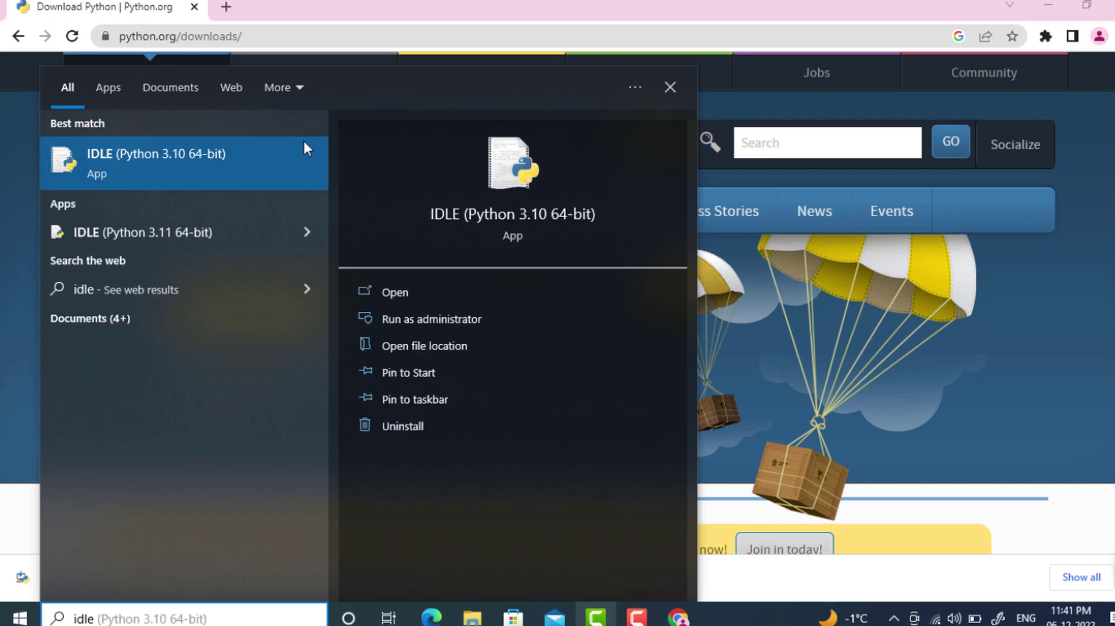
pyautogui.click(121, 158)
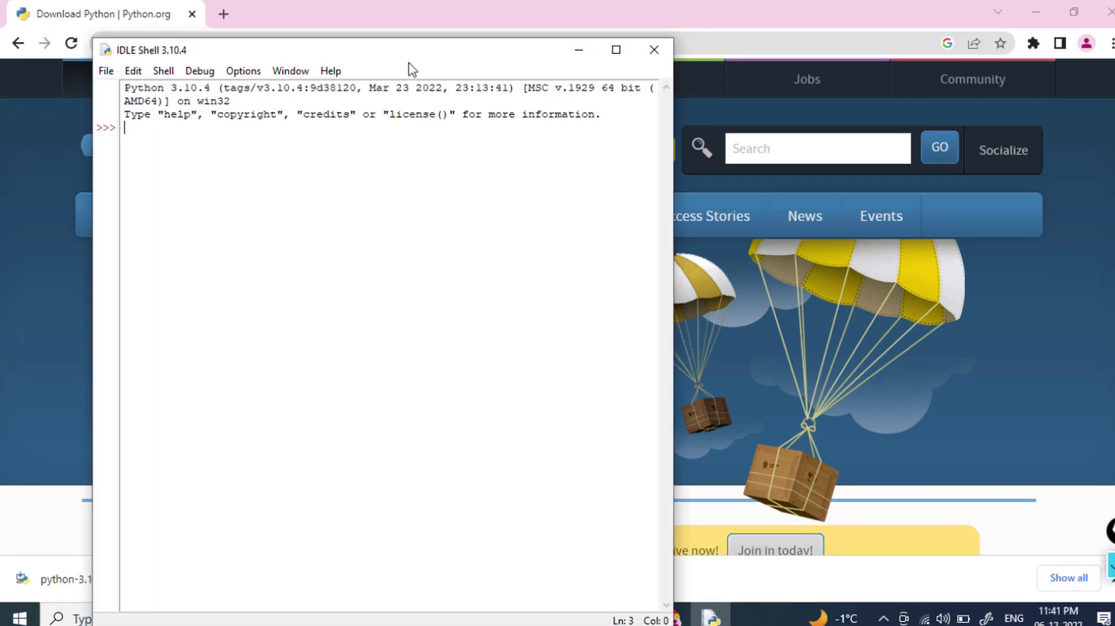
pyautogui.doubleClick(415, 56)
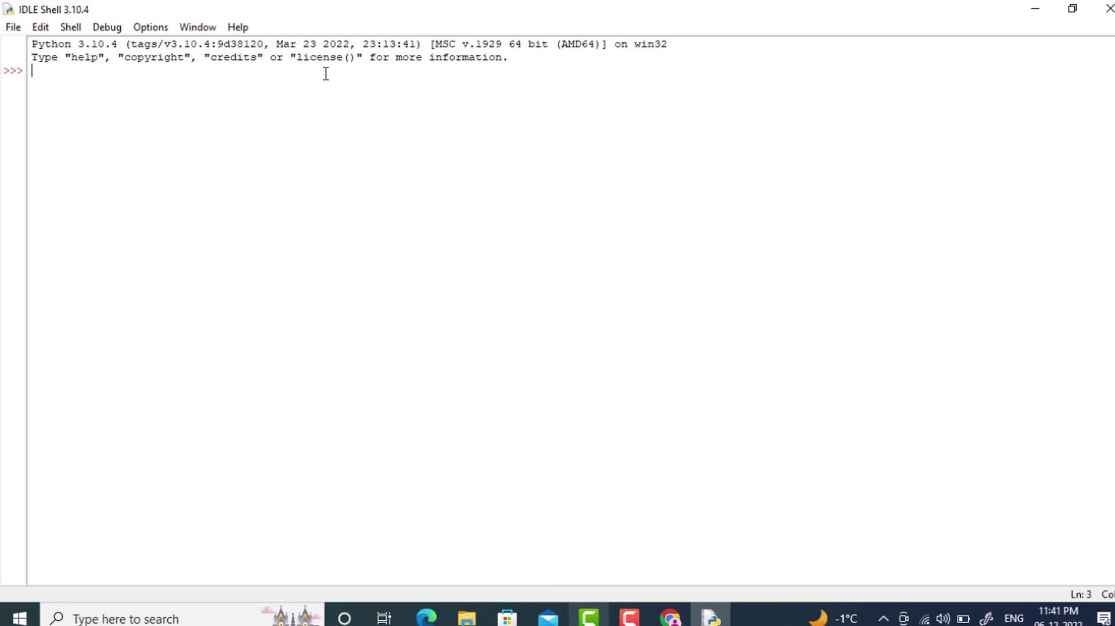
pyautogui.doubleClick(308, 10)
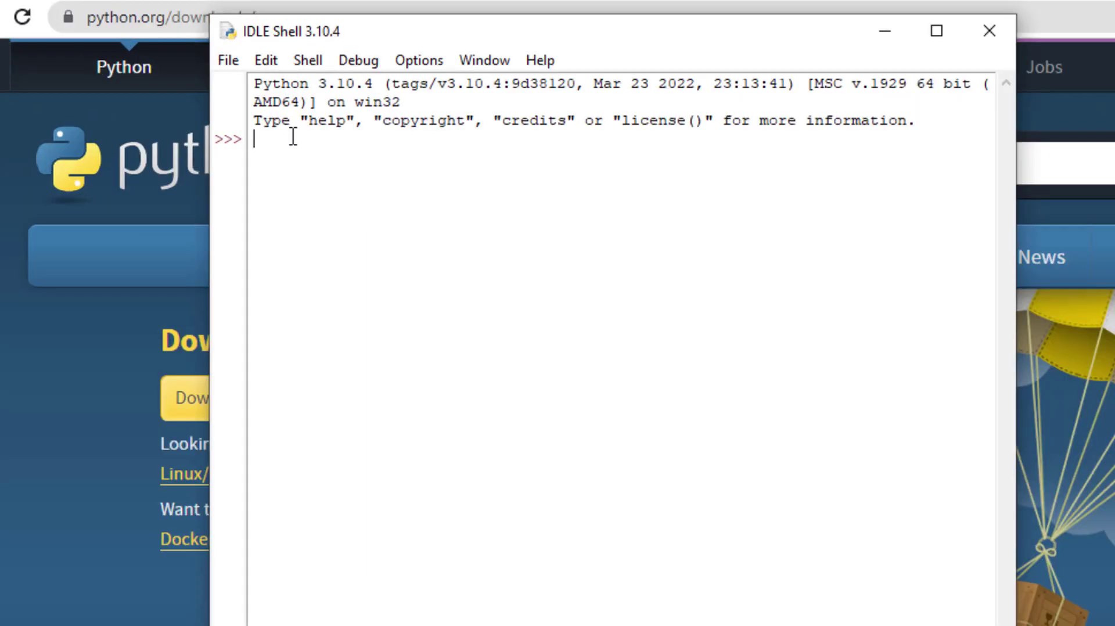
# - Run print("Hello From Indus Technologies") in the IDLE Shell and check the printed output line
pyautogui.write('print("Hello')
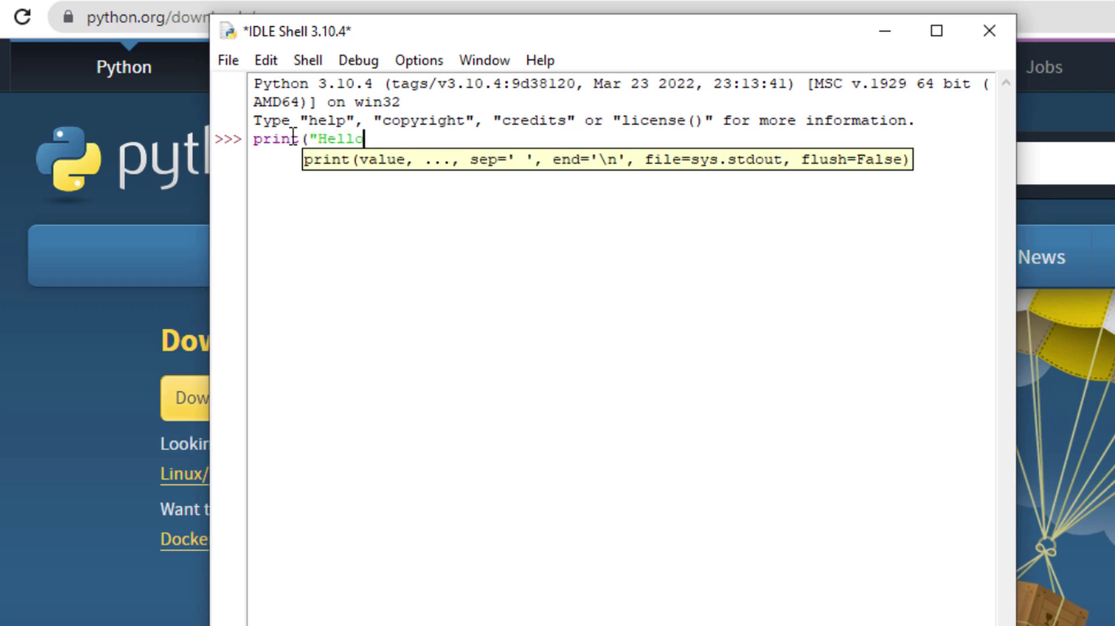
pyautogui.write(' From Indus Te')
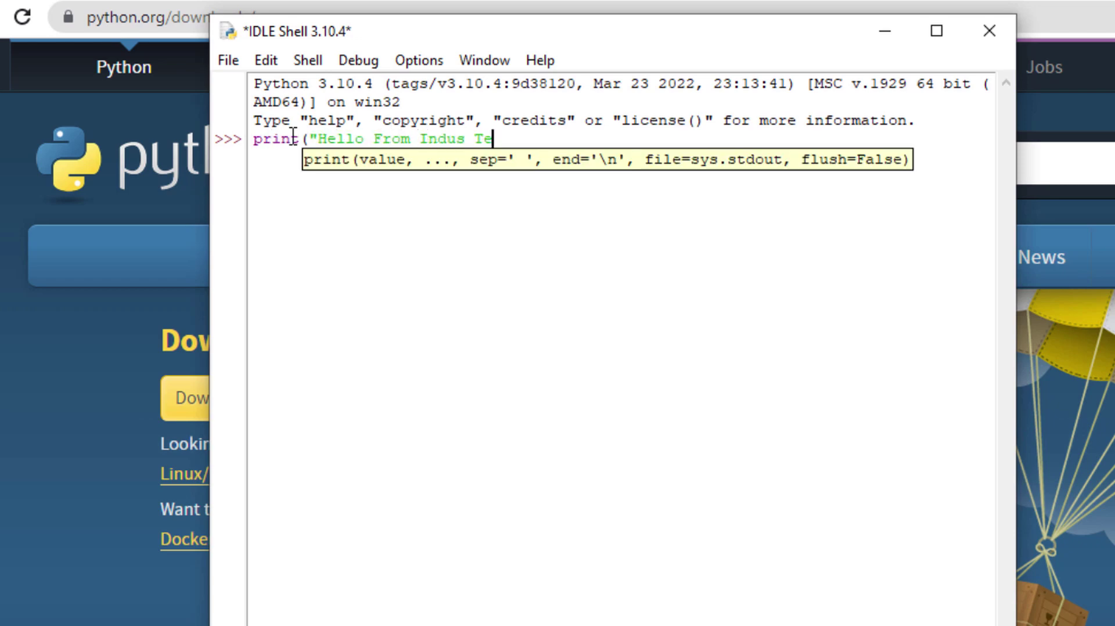
pyautogui.write('chnologies")')
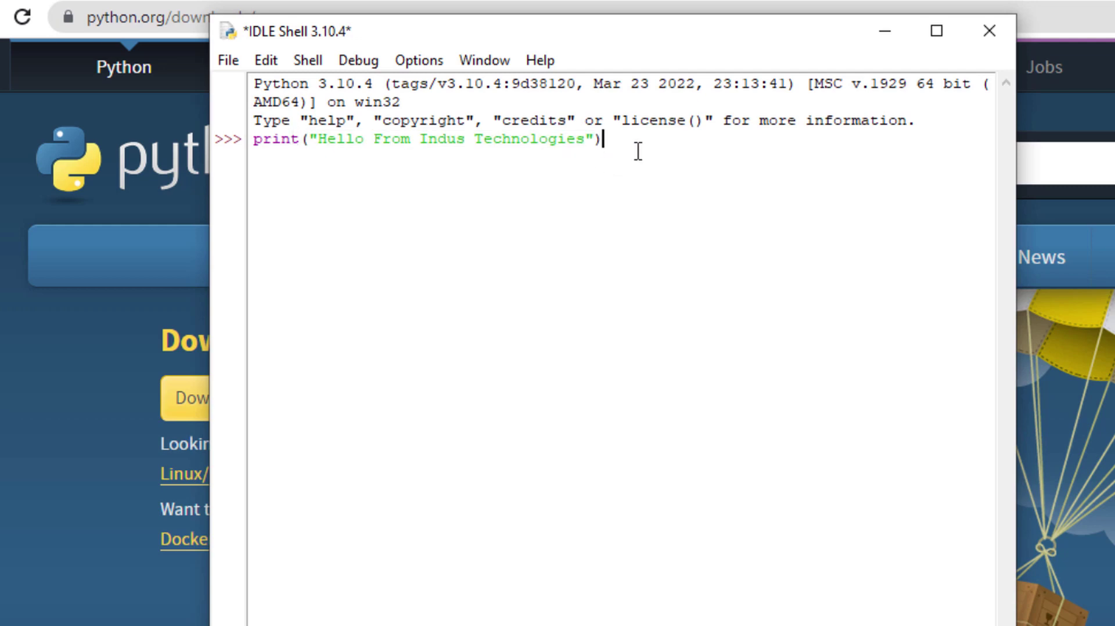
pyautogui.press('Return')
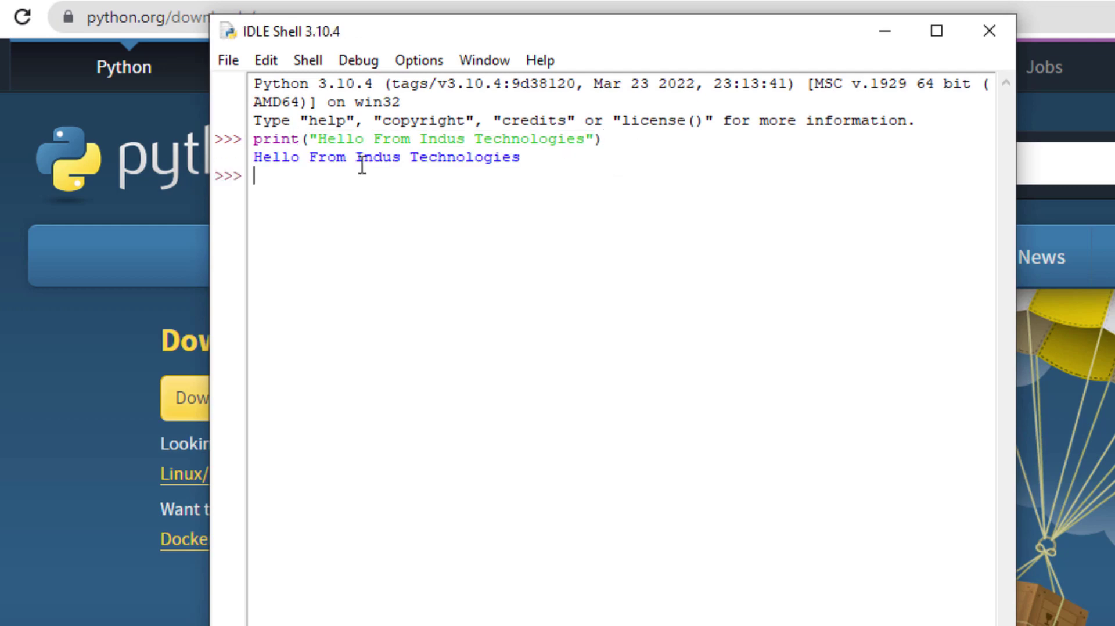
pyautogui.moveTo(254, 162); pyautogui.dragTo(554, 158)
pyautogui.click(570, 181)
# - Evaluate 7+5 at the IDLE Shell prompt and check the result
pyautogui.write('7+5')
pyautogui.press('Return')
pyautogui.moveTo(256, 203); pyautogui.dragTo(299, 197)
pyautogui.click(350, 229)
# - Create a new IDLE file, move its window clear of the shell output, and write print("Hello Everyone") in it
pyautogui.click(229, 63)
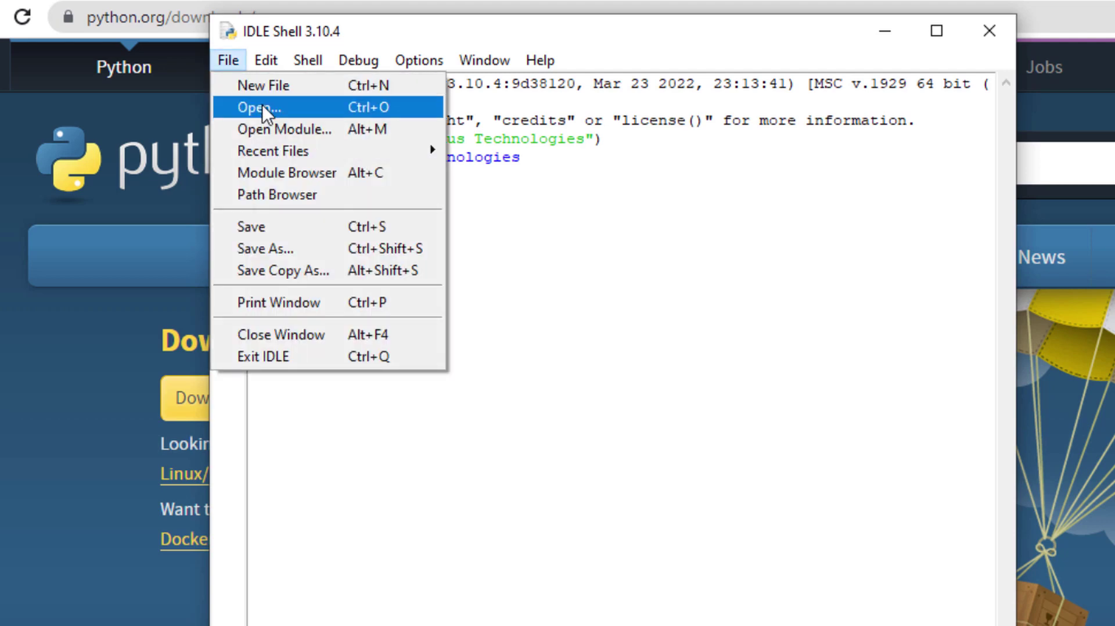
pyautogui.click(278, 86)
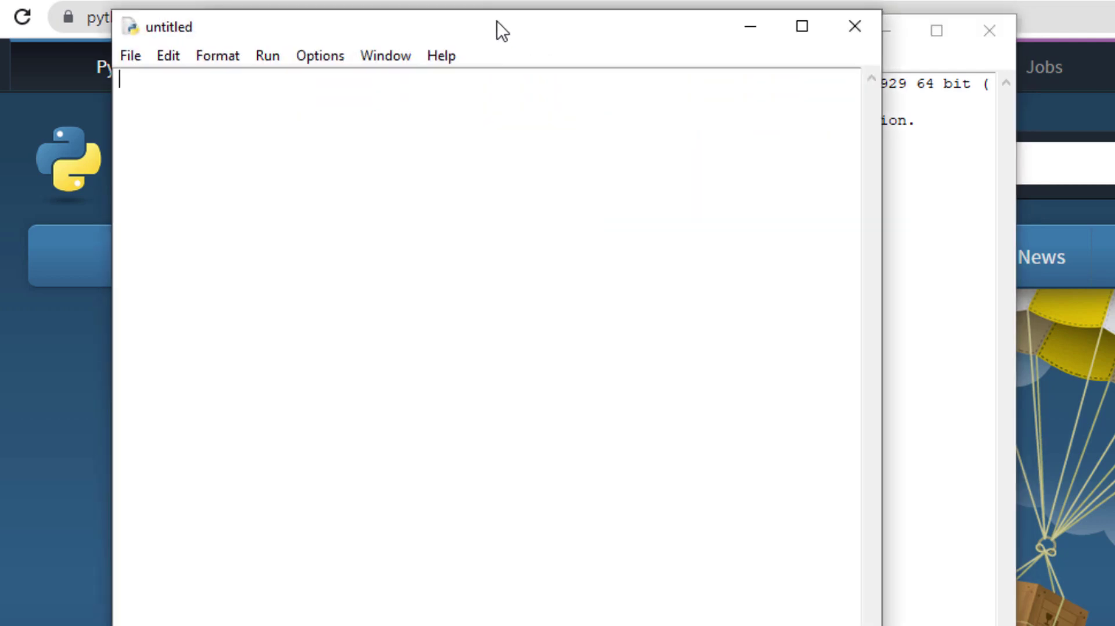
pyautogui.moveTo(498, 23); pyautogui.dragTo(713, 96)
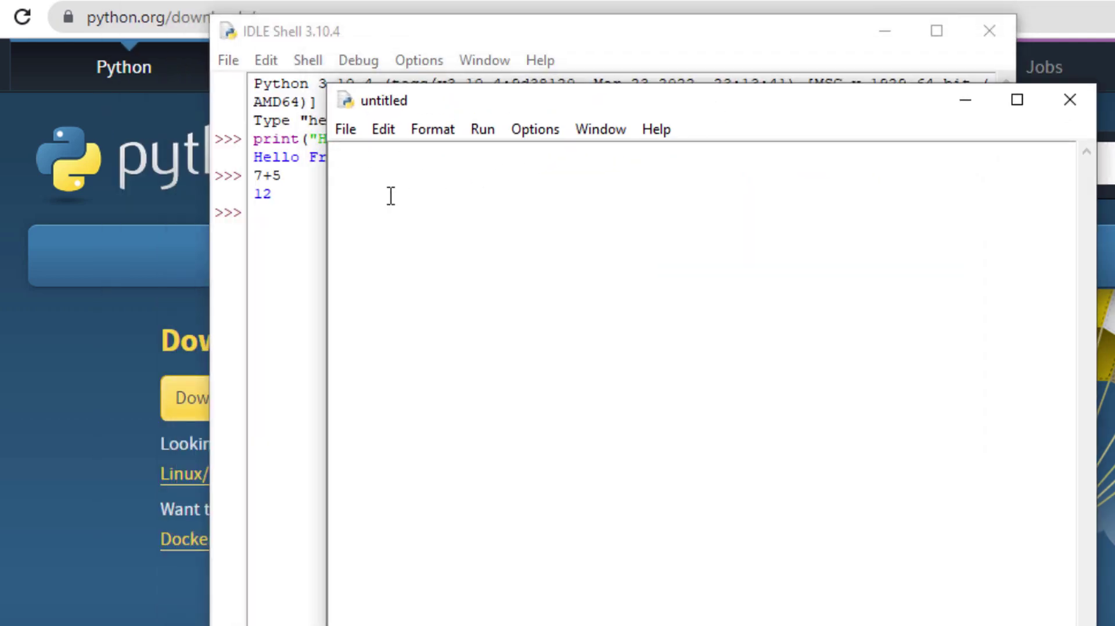
pyautogui.write('pr')
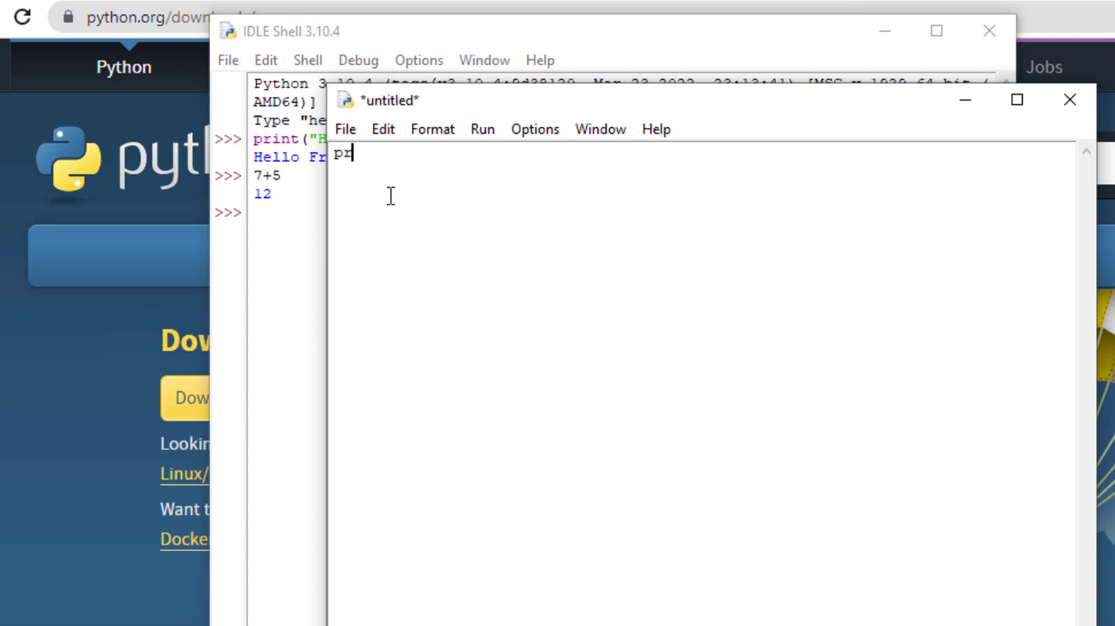
pyautogui.write('int("Hello ')
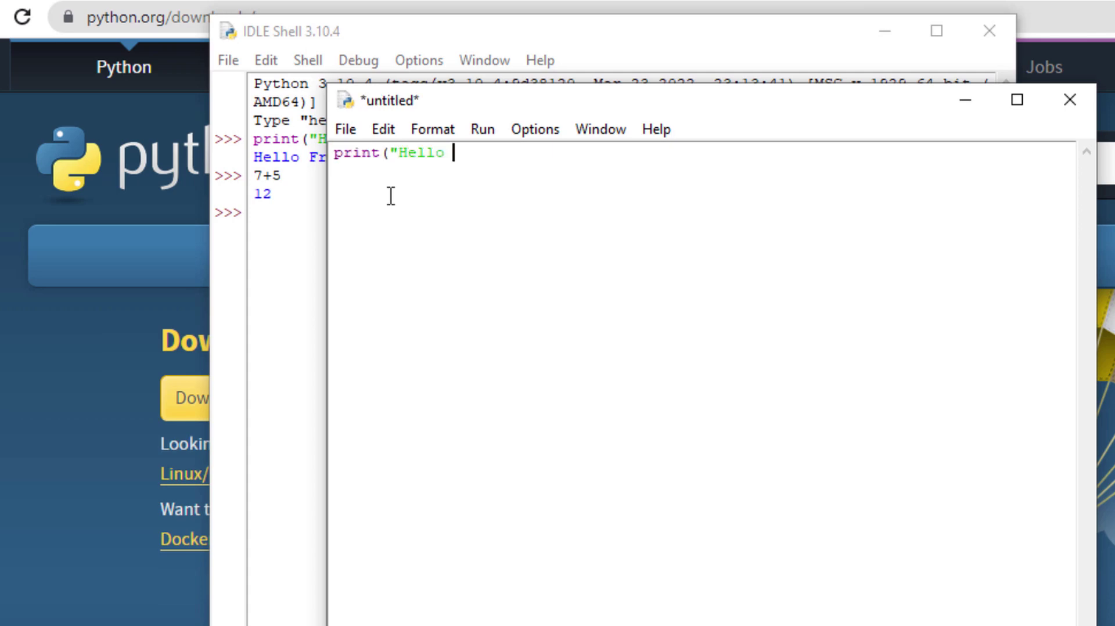
pyautogui.write('Everyone")')
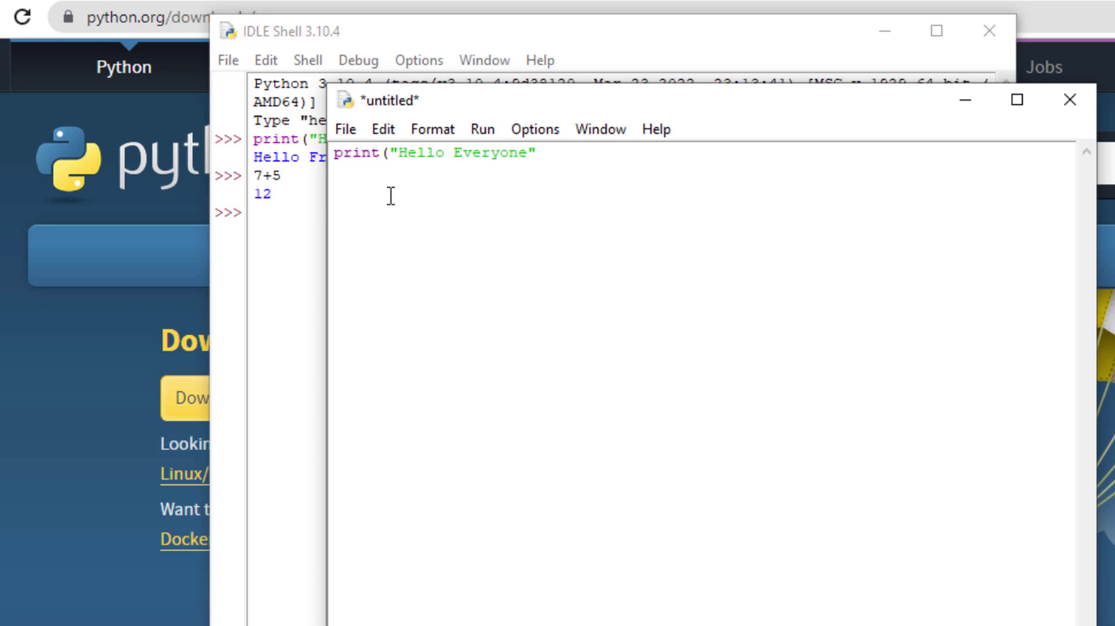
pyautogui.press('Return')
# - Save the new script to the Desktop as a Python file named index
pyautogui.click(345, 131)
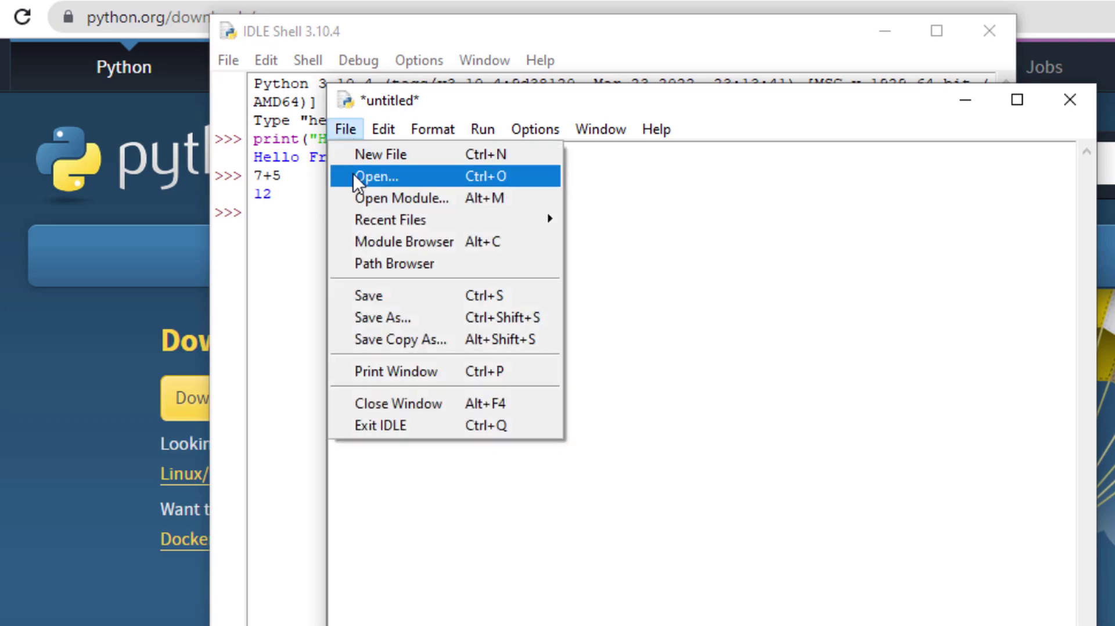
pyautogui.click(380, 298)
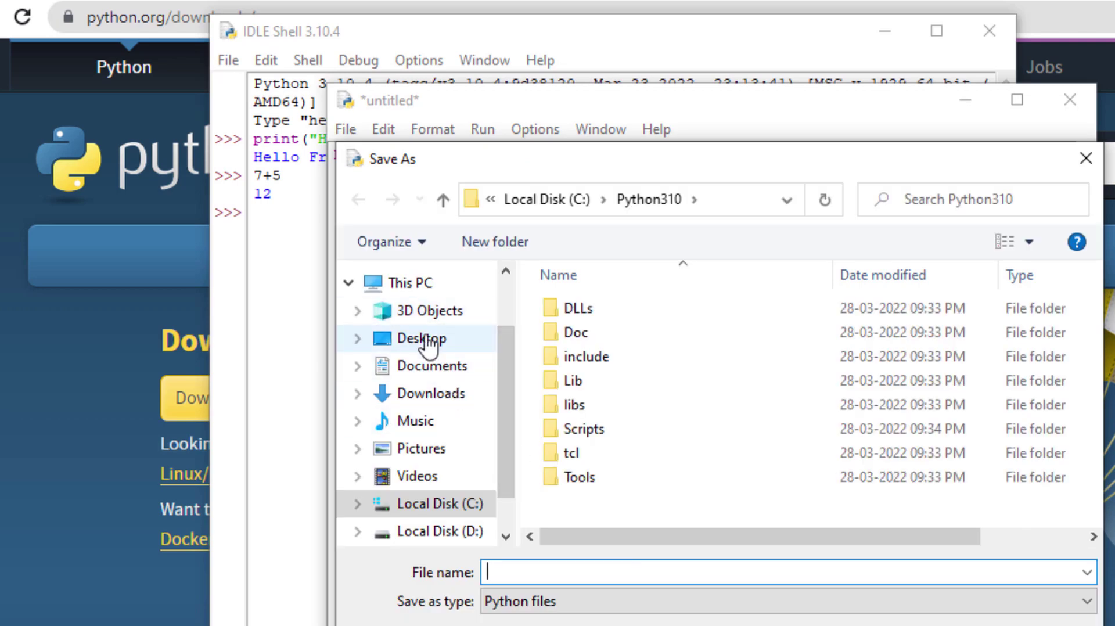
pyautogui.click(426, 340)
pyautogui.click(516, 572)
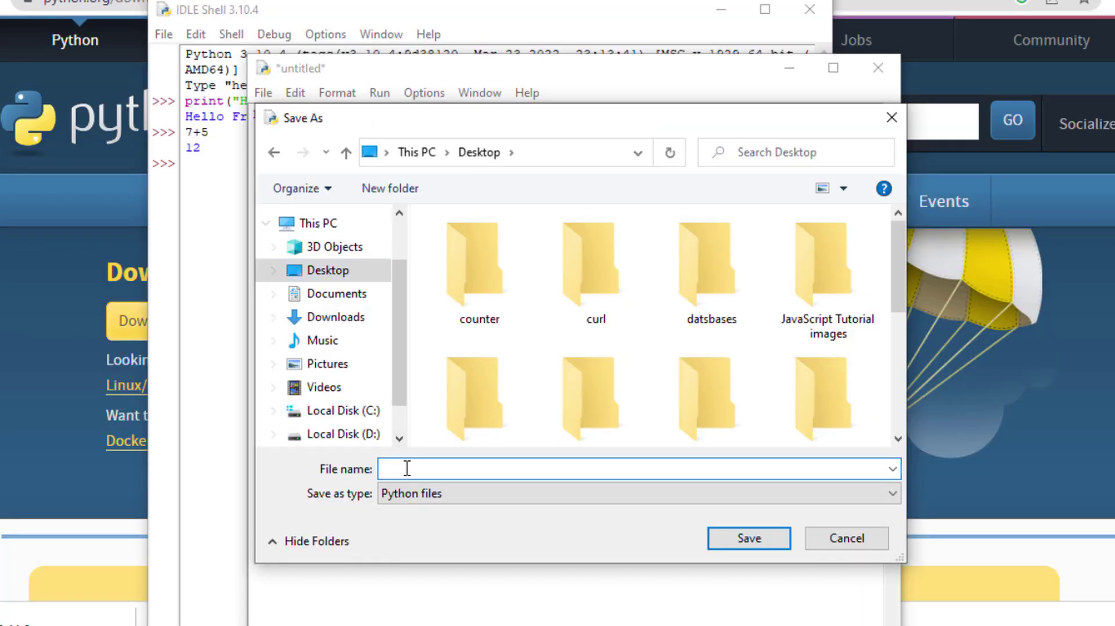
pyautogui.write('index')
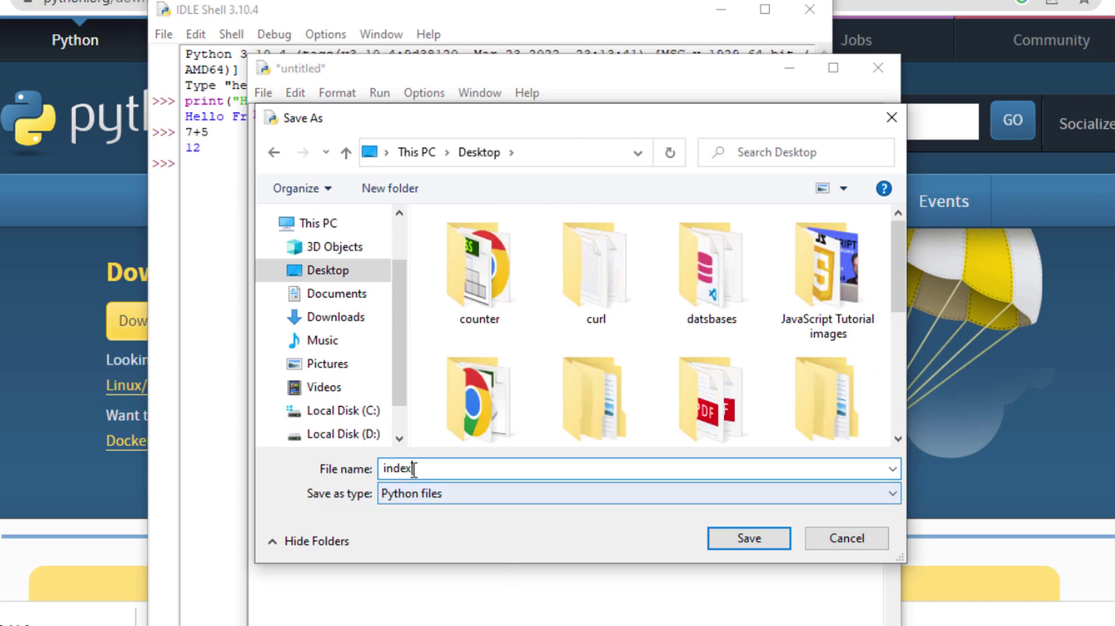
pyautogui.click(738, 542)
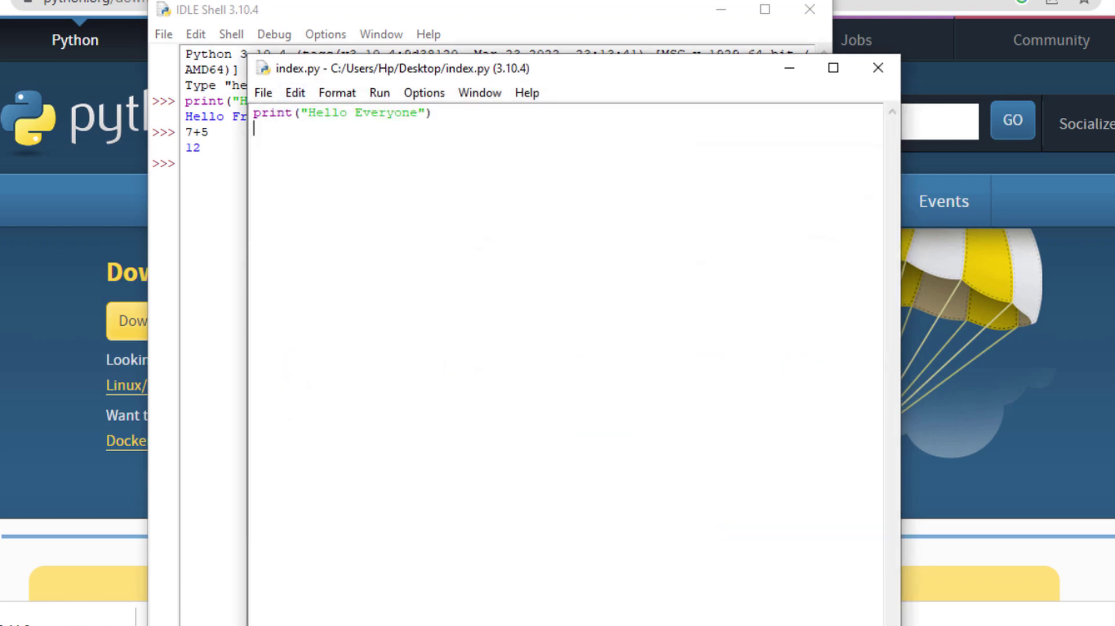
# - Show the Windows desktop and open the saved index file with Python
pyautogui.press('F5')
pyautogui.press('super+d')
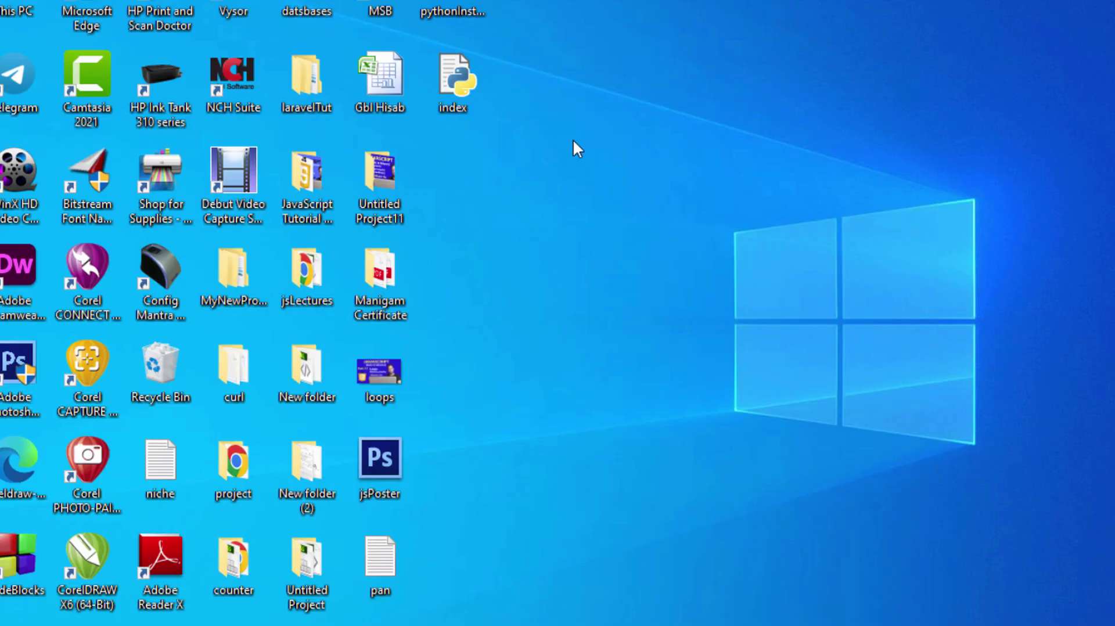
pyautogui.click(454, 86)
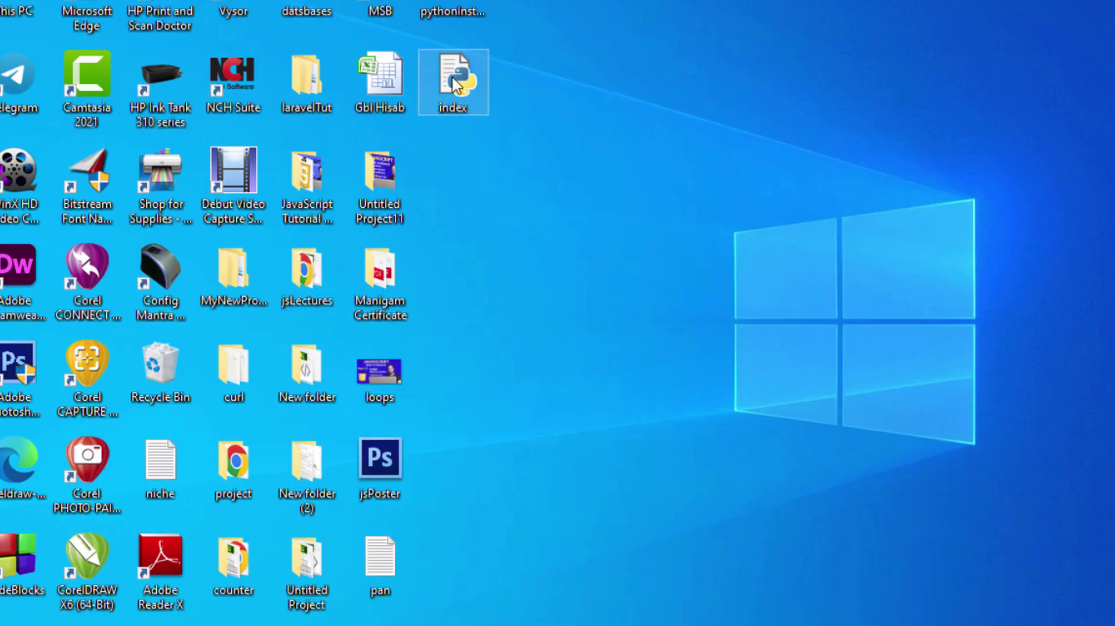
pyautogui.doubleClick(456, 86)
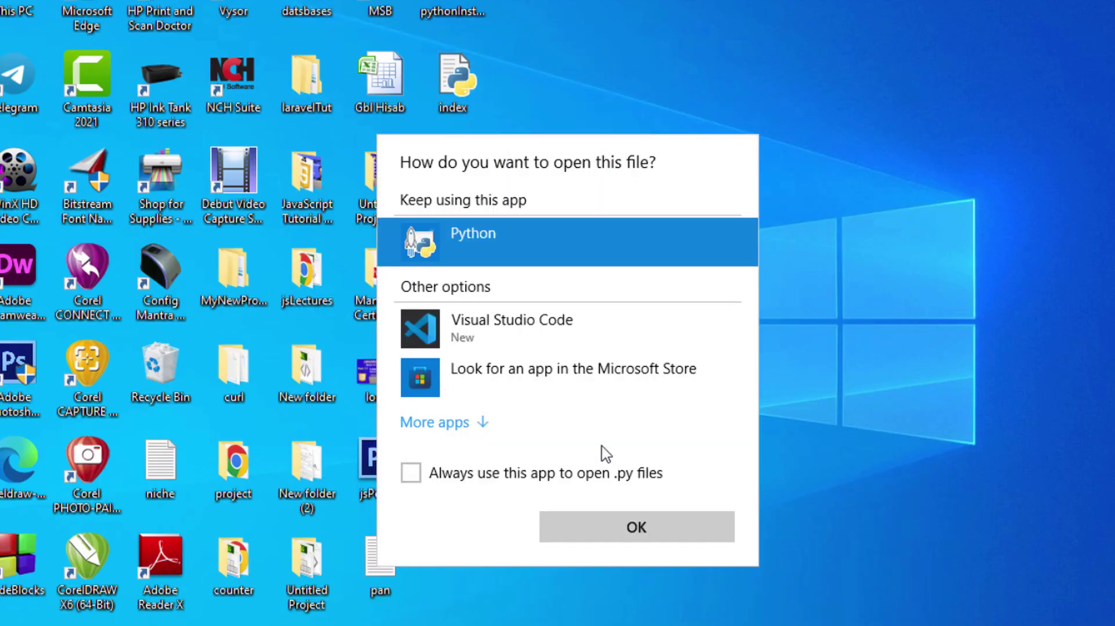
pyautogui.click(646, 528)
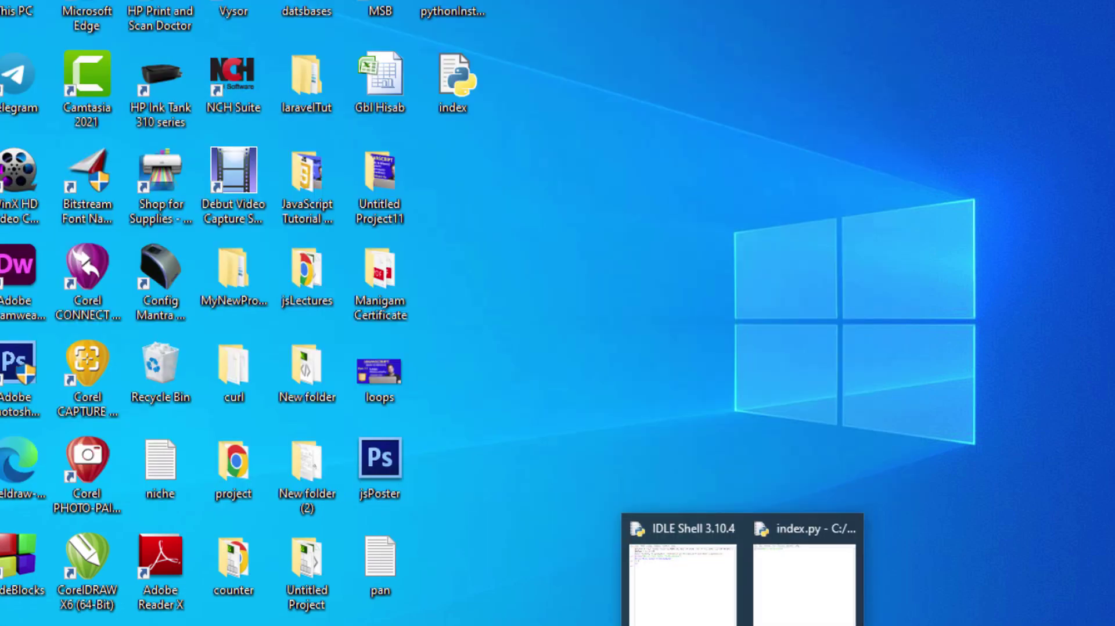
# - Switch back to the index.py editor window in IDLE, run the module, and check its output in the shell
pyautogui.click(807, 599)
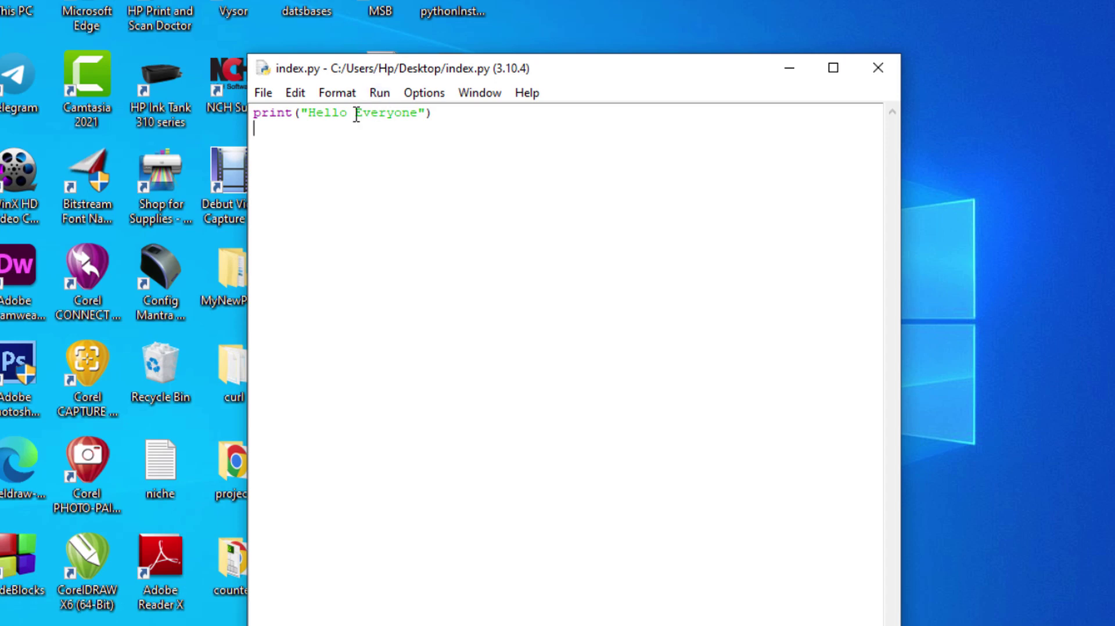
pyautogui.click(381, 94)
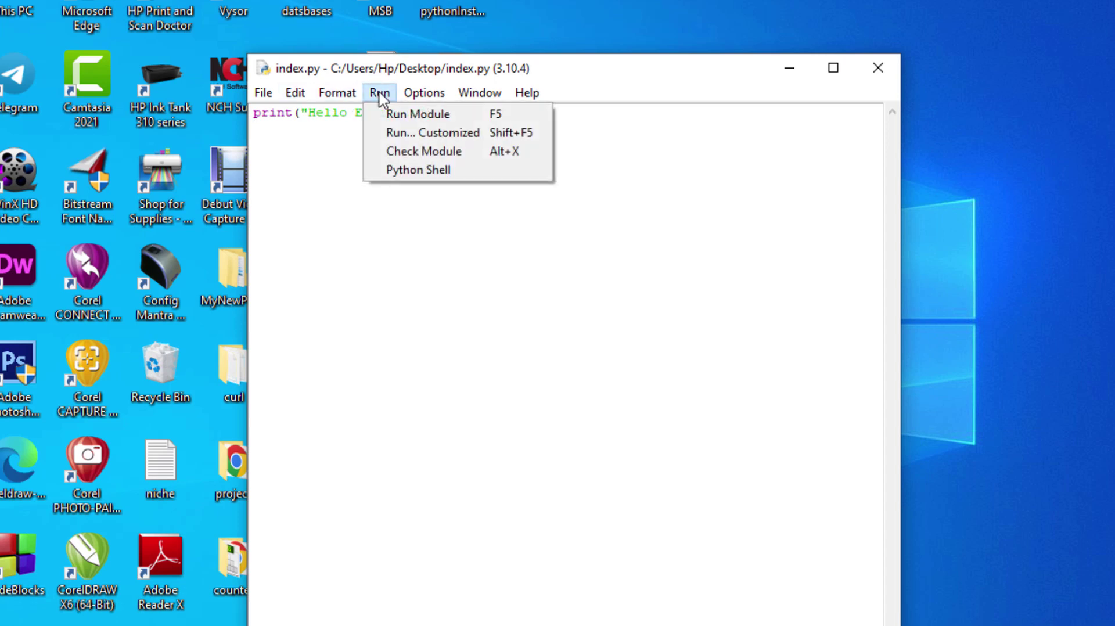
pyautogui.click(457, 114)
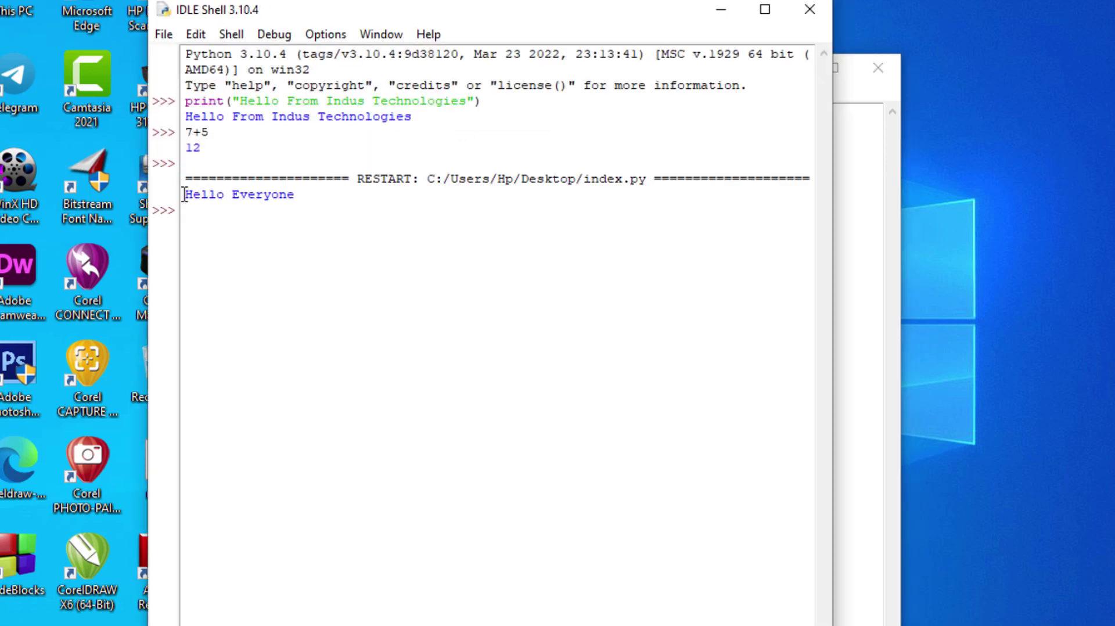
pyautogui.moveTo(186, 194); pyautogui.dragTo(324, 192)
pyautogui.click(341, 269)
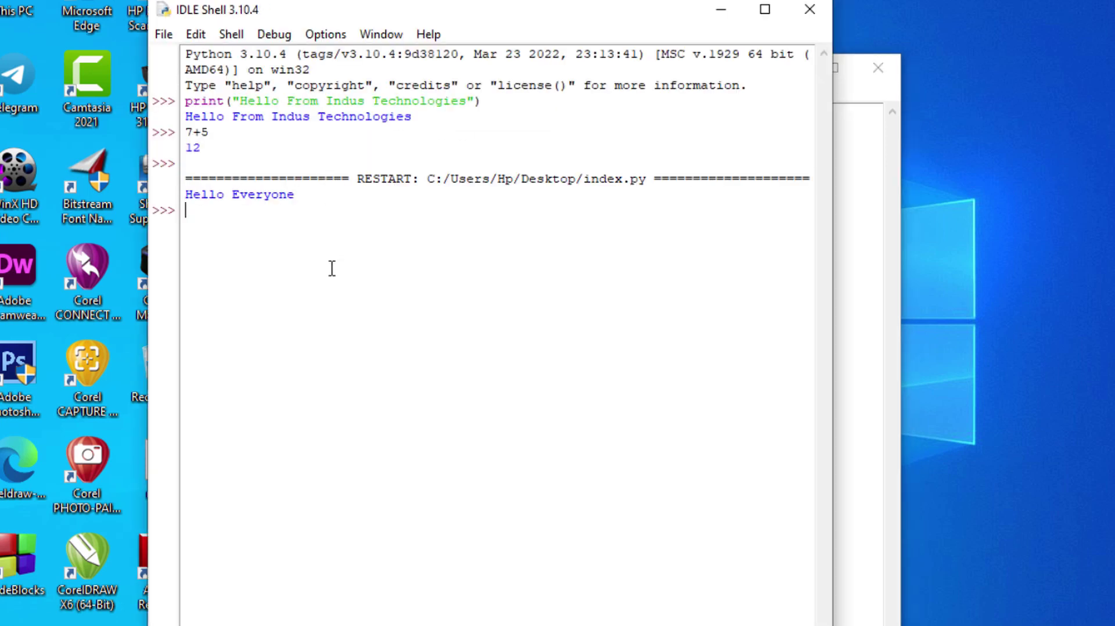